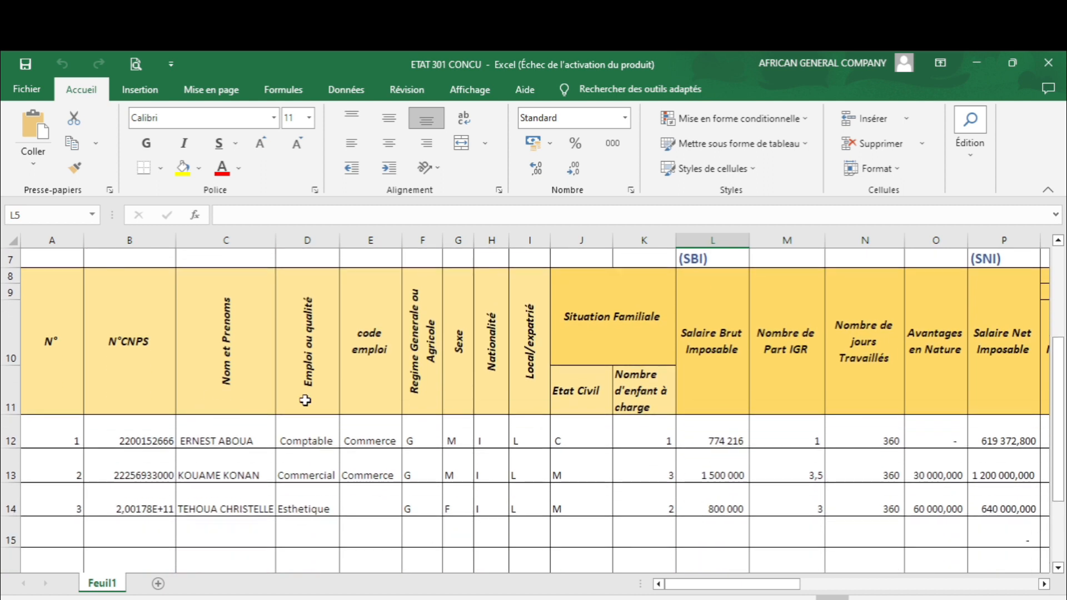
Review the employee identification columns A to I, from N° and N°CNPS through Sexe, Nationalité and Local/expatrié.
mouse_move(695, 593)
mouse_down()
mouse_move(892, 590)
mouse_move(702, 590)
mouse_up()
click(60, 241)
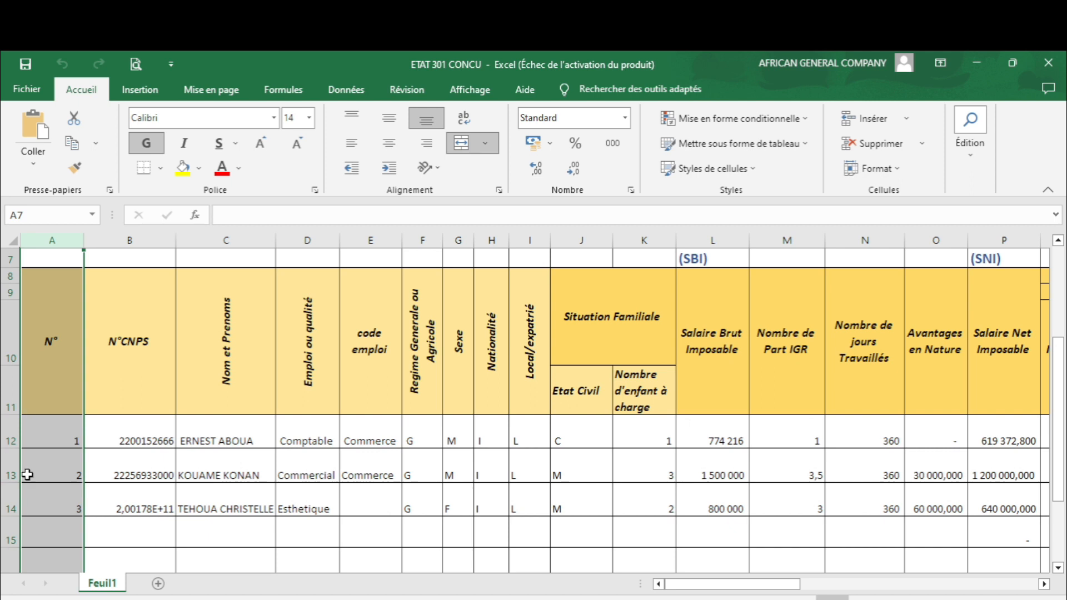
click(139, 240)
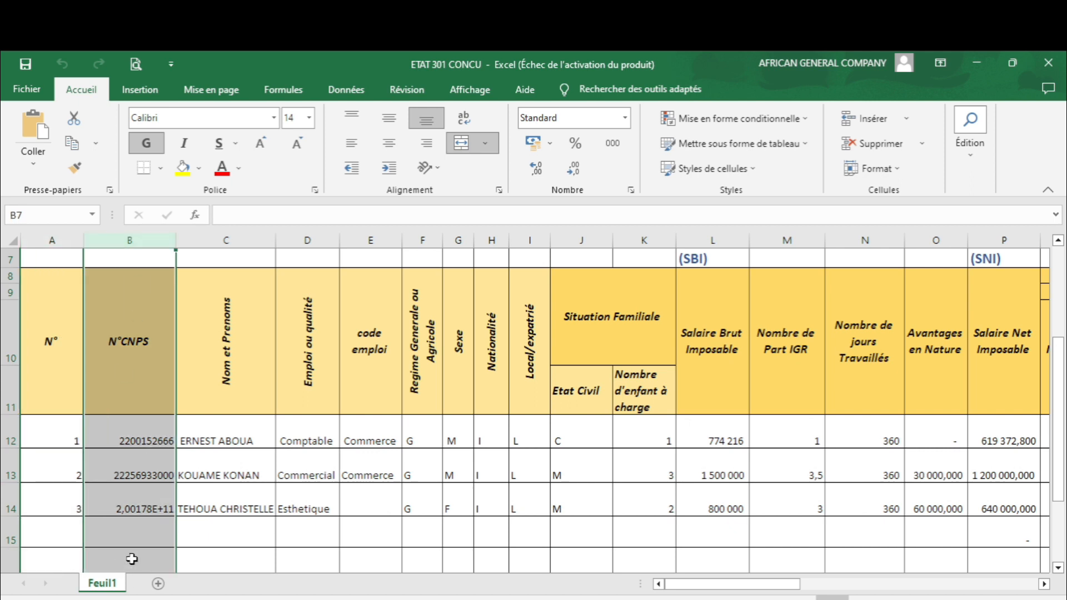
click(249, 240)
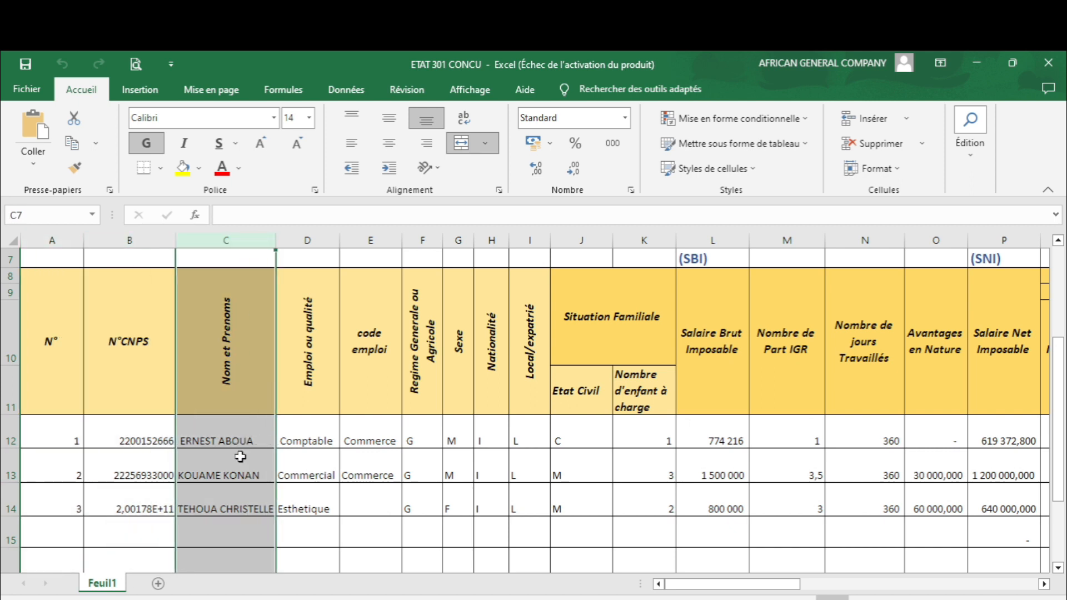
click(320, 242)
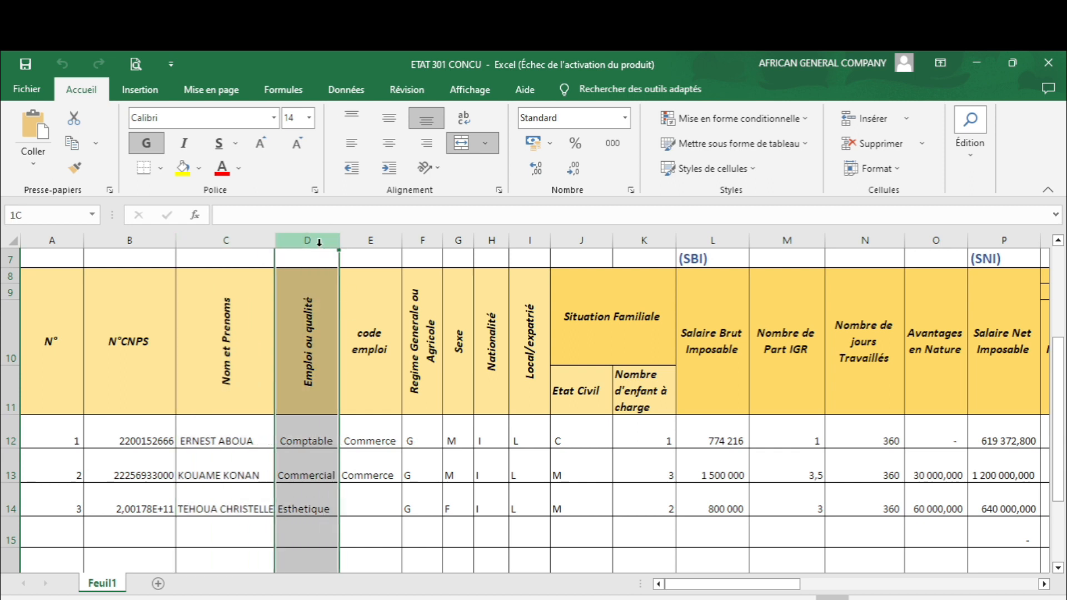
click(375, 244)
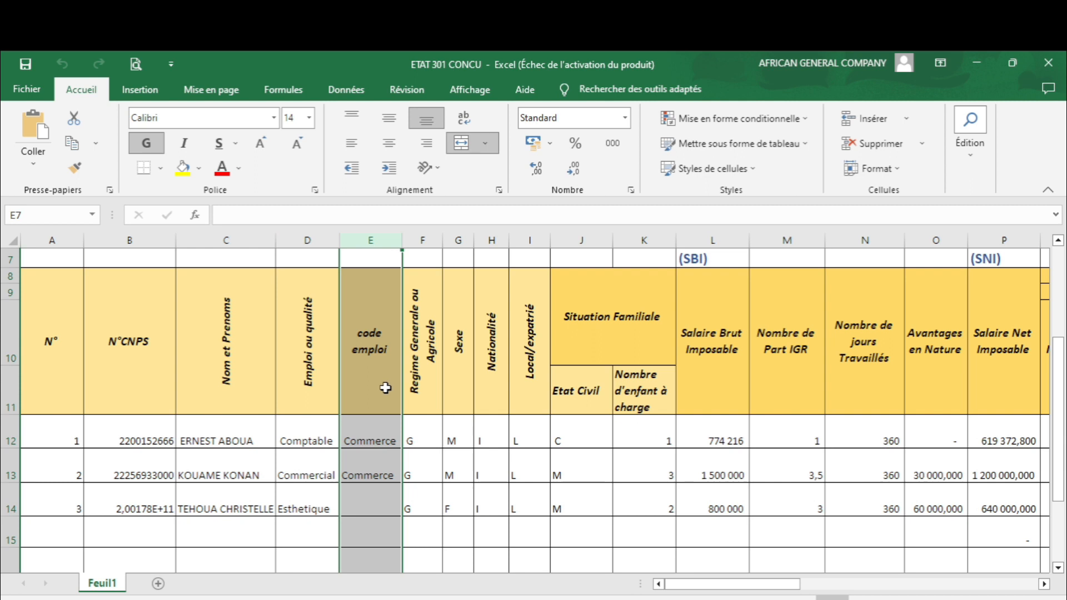
scroll(389, 383, up, 1)
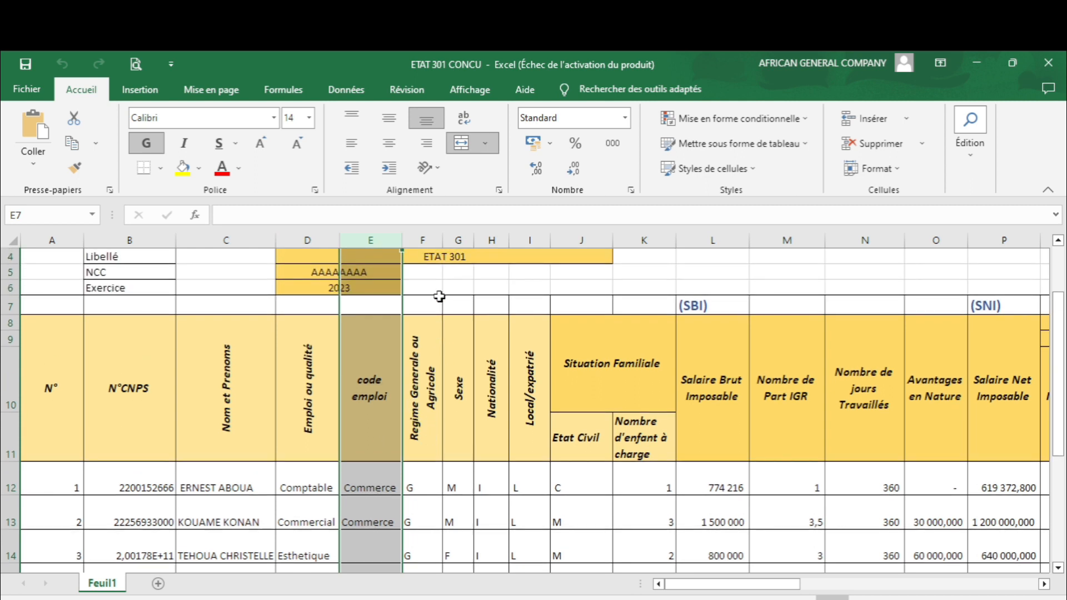
scroll(425, 239, down, 1)
click(425, 238)
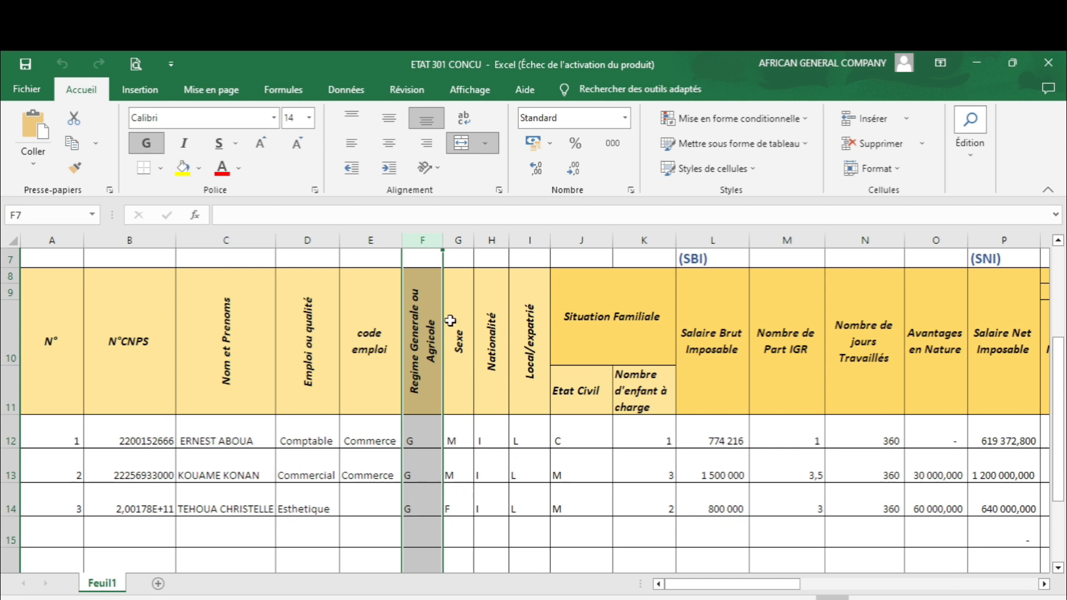
click(457, 239)
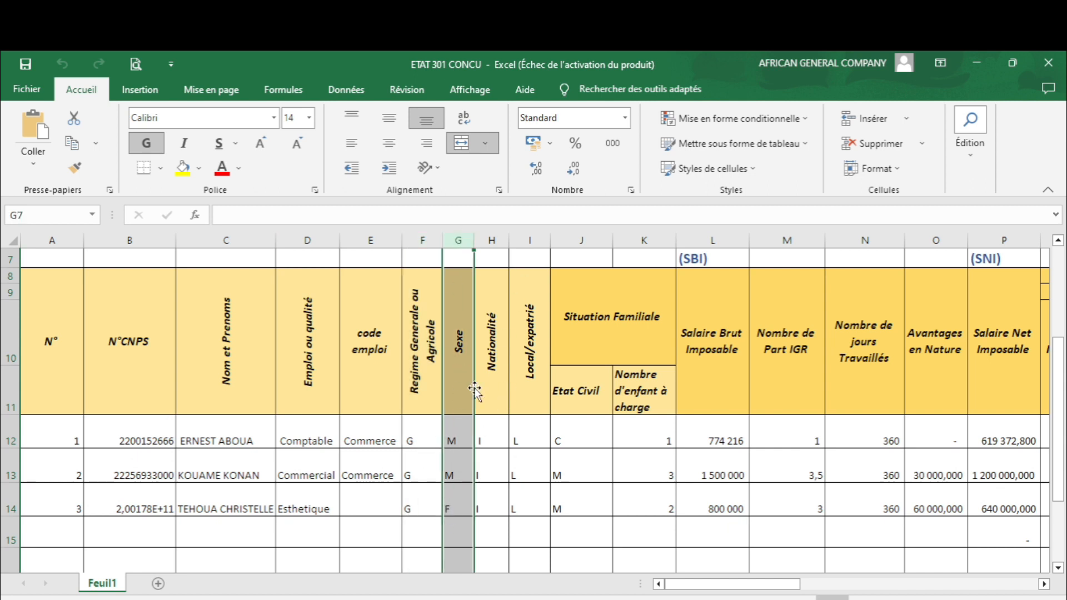
click(492, 239)
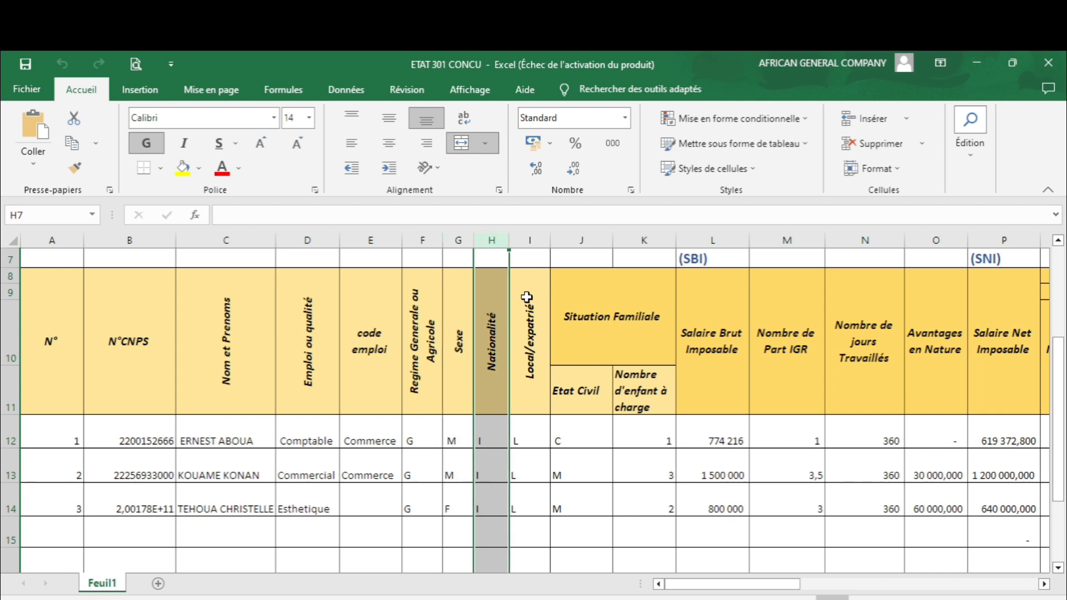
click(530, 240)
Review the employee entries for Salaire Brut Imposable, Nombre de Part IGR, Nombre de jours Travaillés and Avantages en Nature.
drag(674, 588, 696, 587)
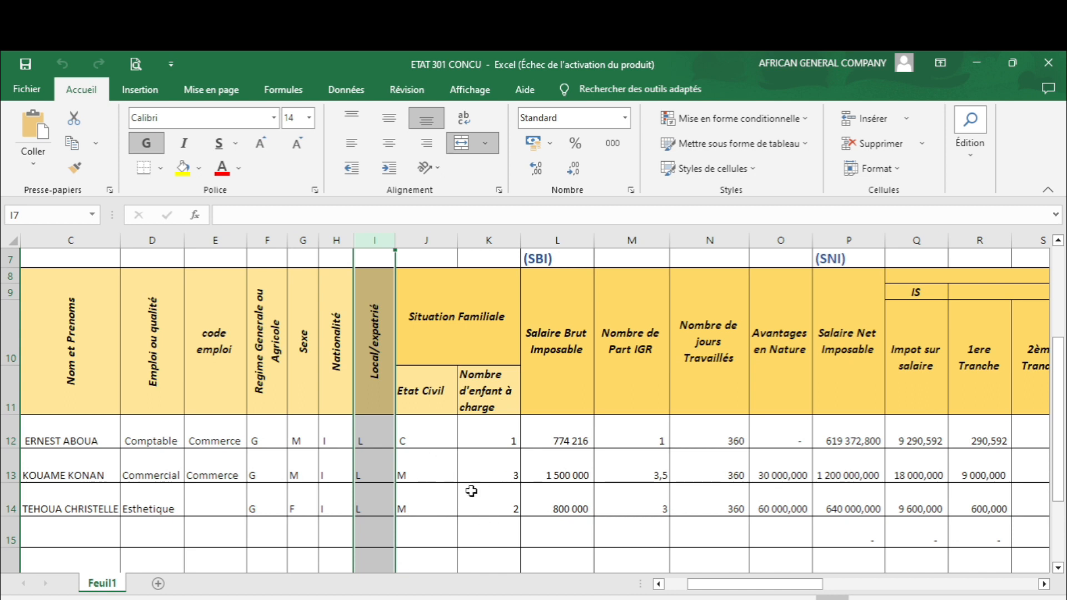
drag(735, 591, 759, 594)
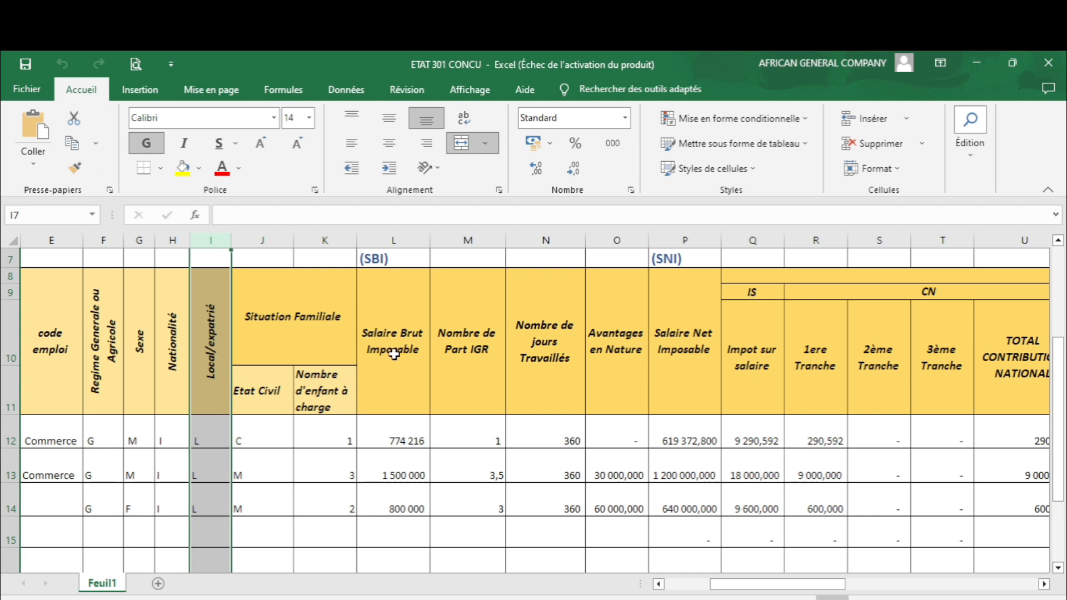
drag(393, 440, 402, 532)
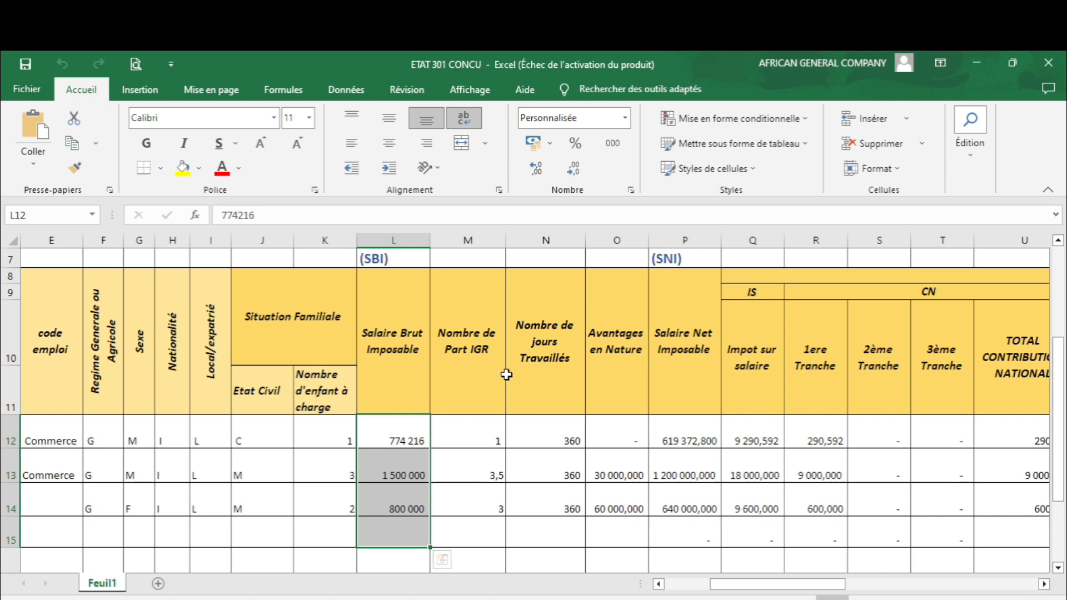
drag(470, 439, 467, 476)
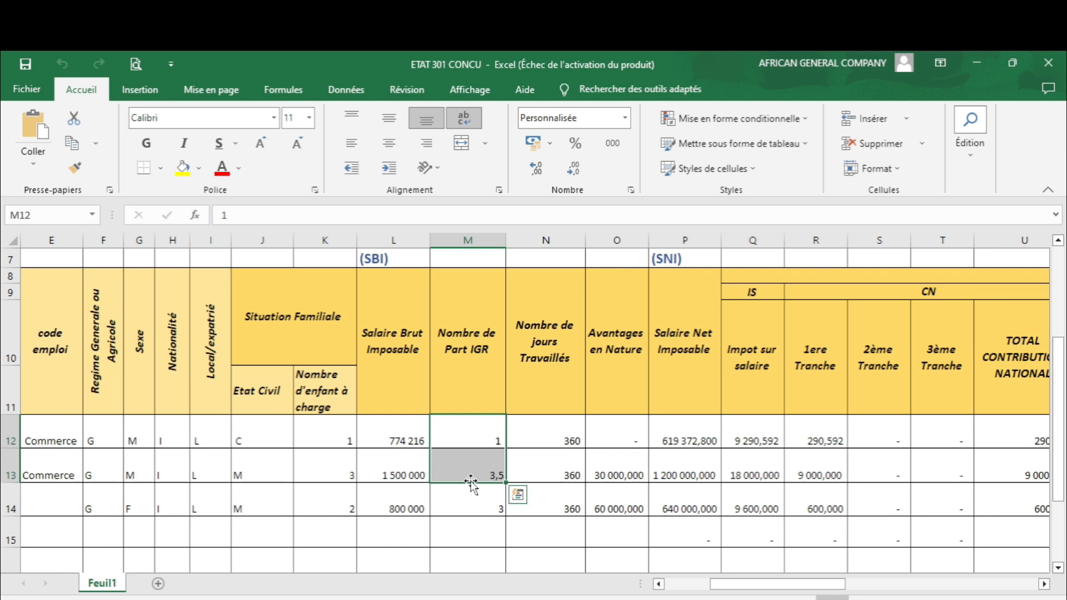
click(477, 434)
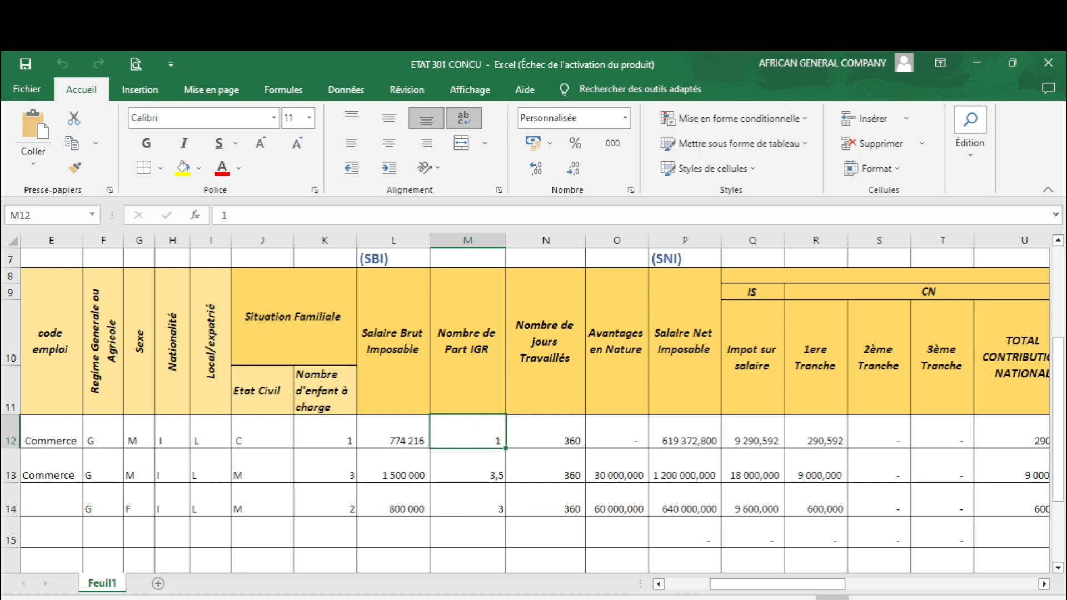
drag(744, 584, 756, 585)
drag(488, 428, 494, 509)
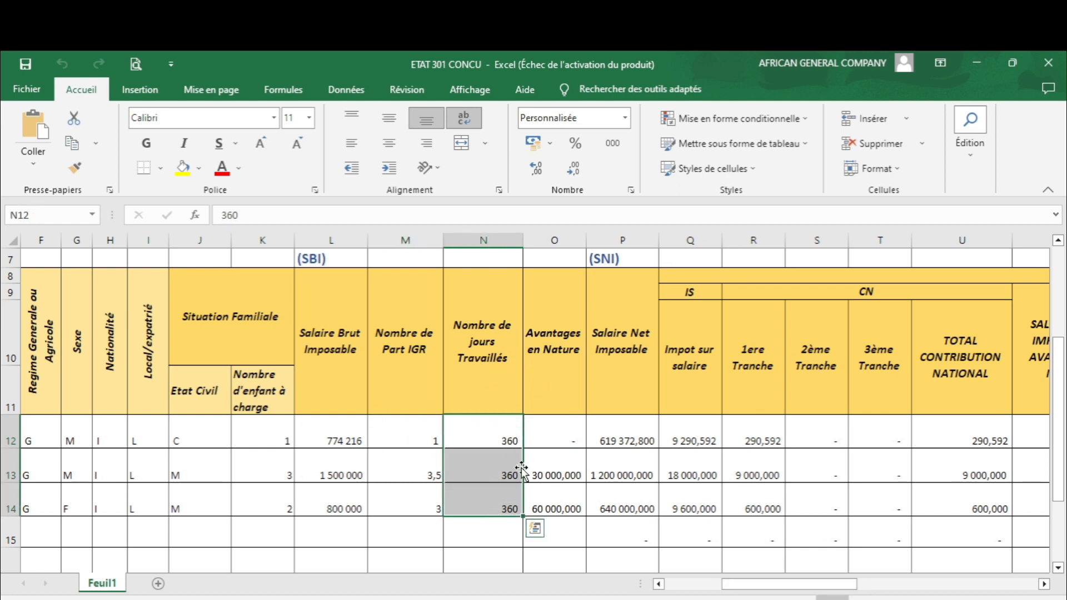
click(550, 440)
click(554, 469)
click(553, 497)
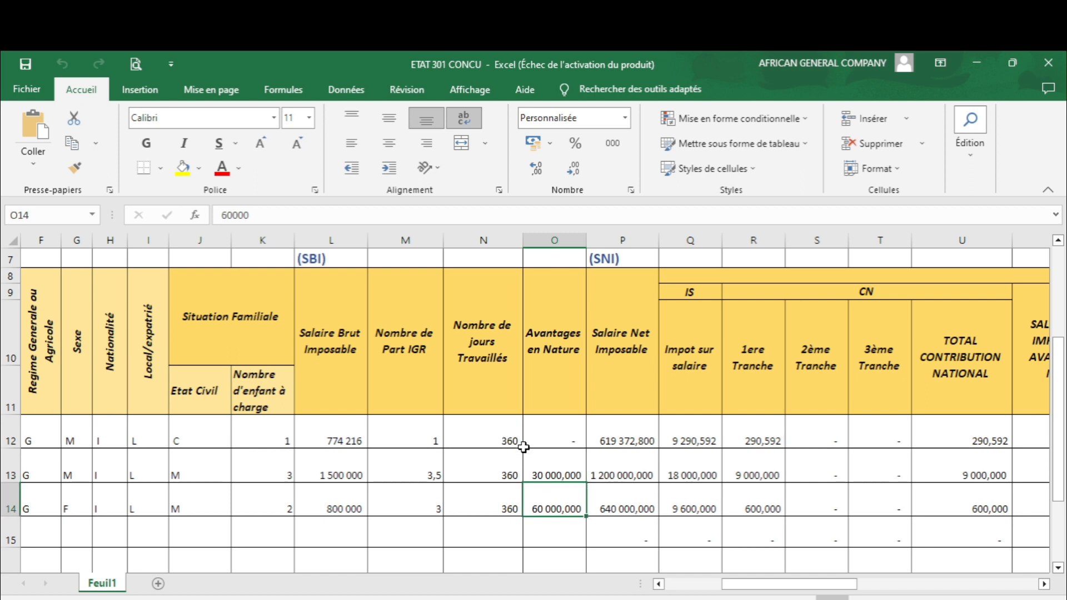
Inspect the Salaire Net Imposable formula in P12 and the cell it references, keeping the formula as it is.
drag(739, 590, 796, 592)
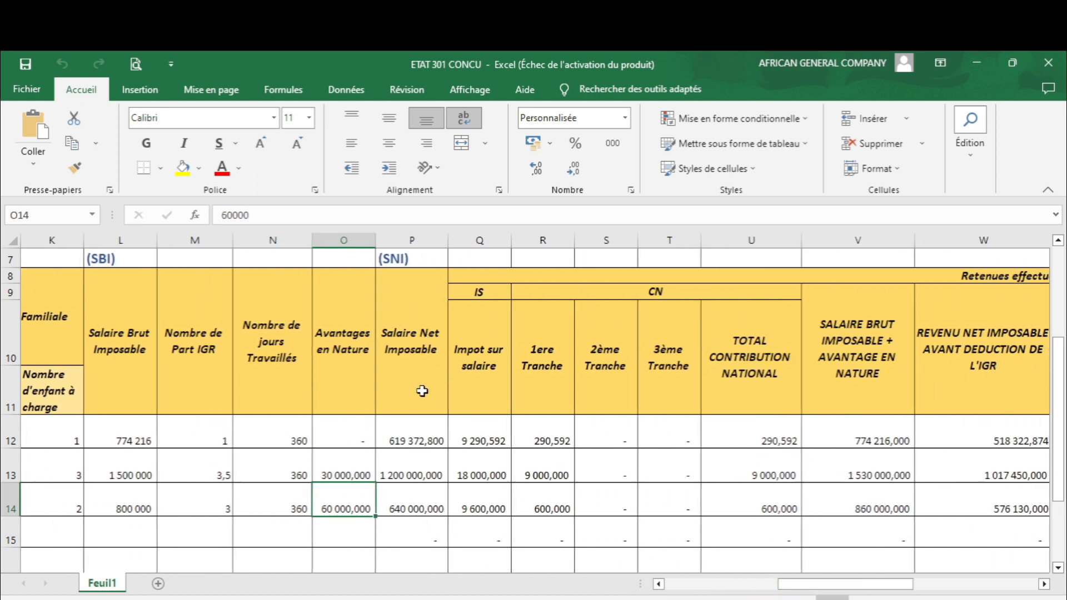
click(404, 442)
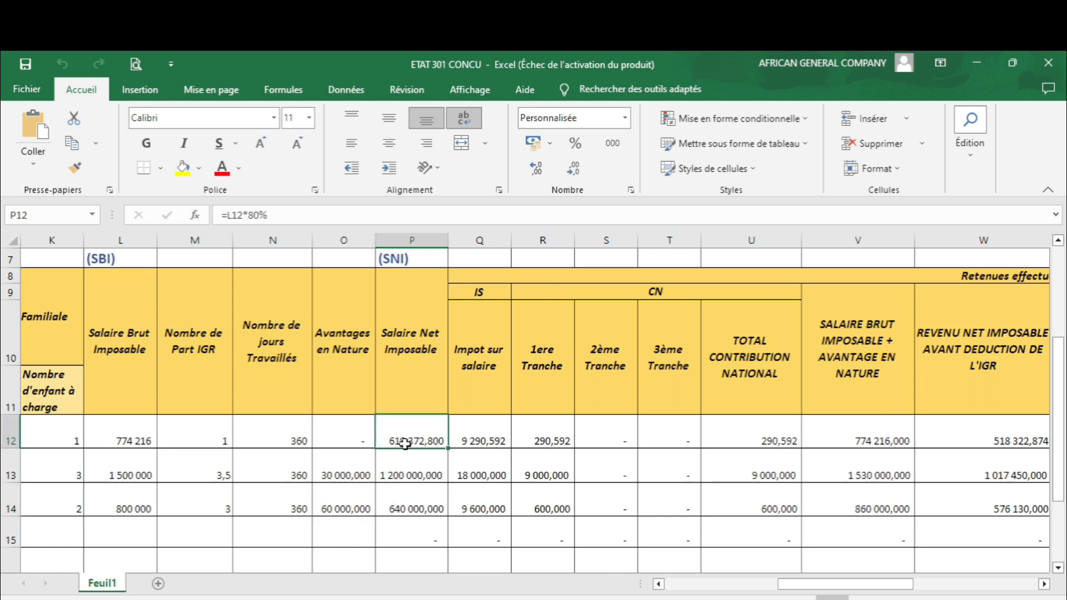
click(314, 216)
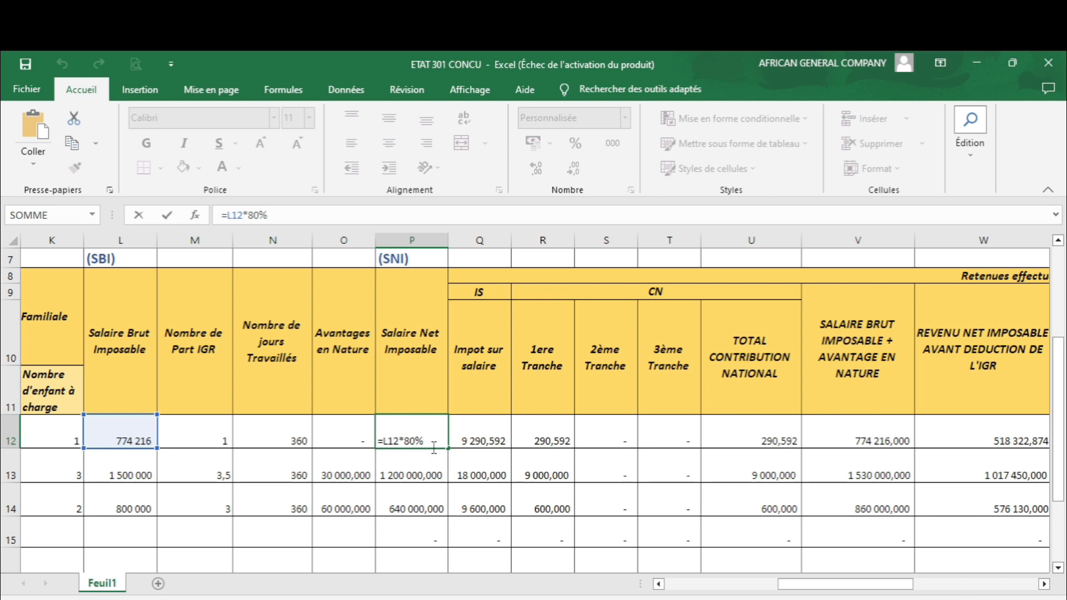
key(Return)
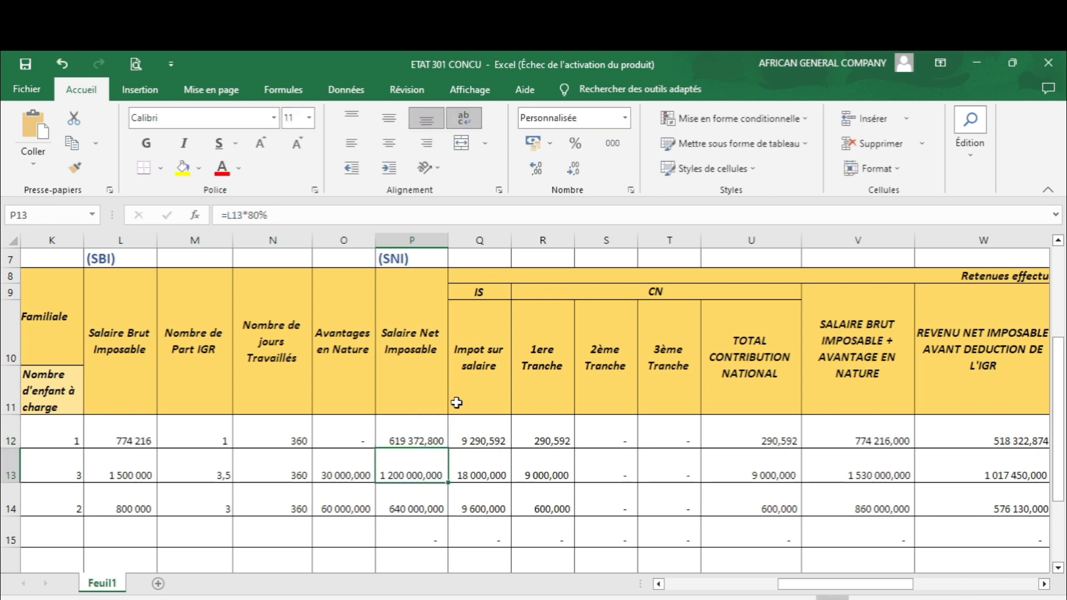
Inspect the Impot sur salaire column and the formula in Q12 with its referenced cell.
scroll(478, 356, right, 1)
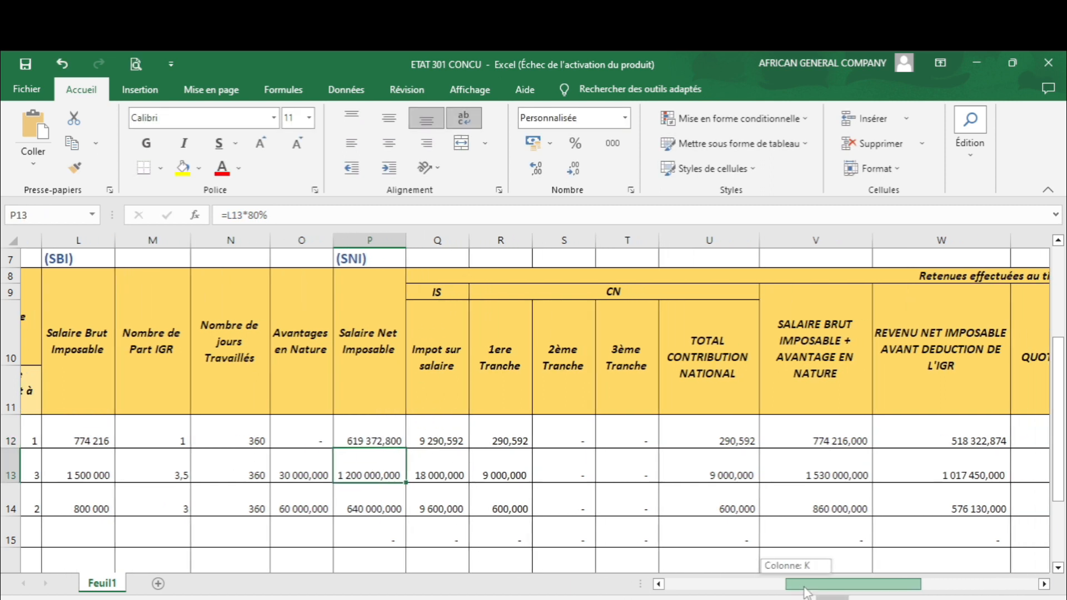
click(419, 238)
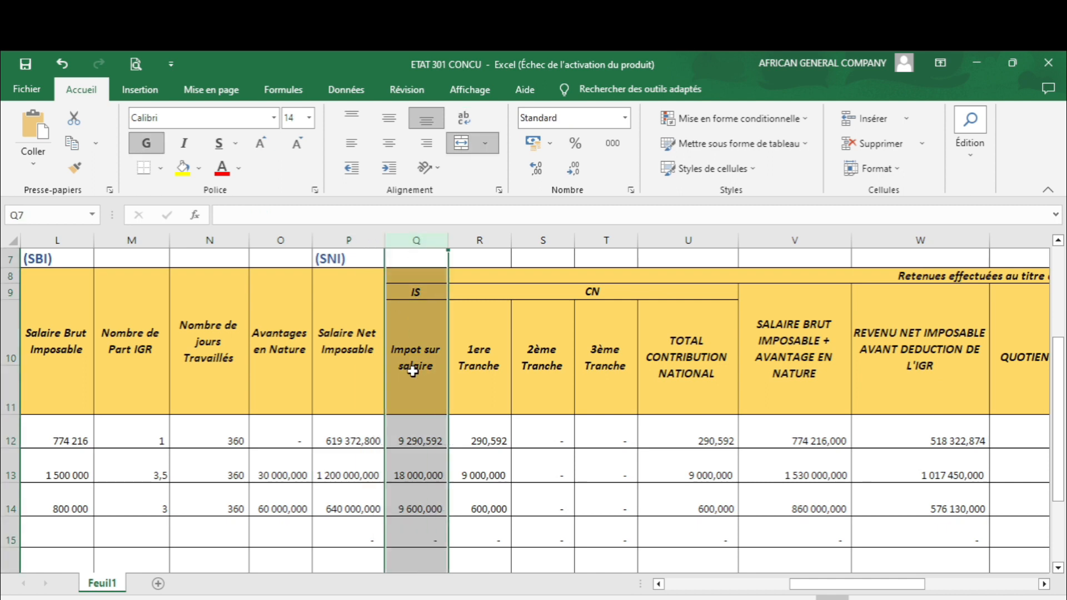
click(418, 431)
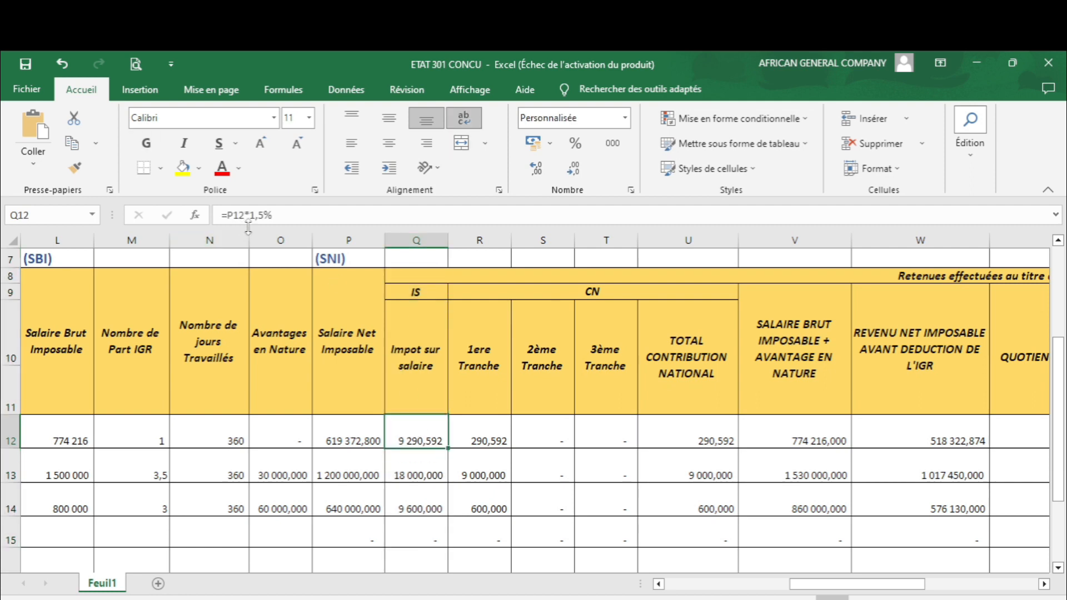
click(303, 214)
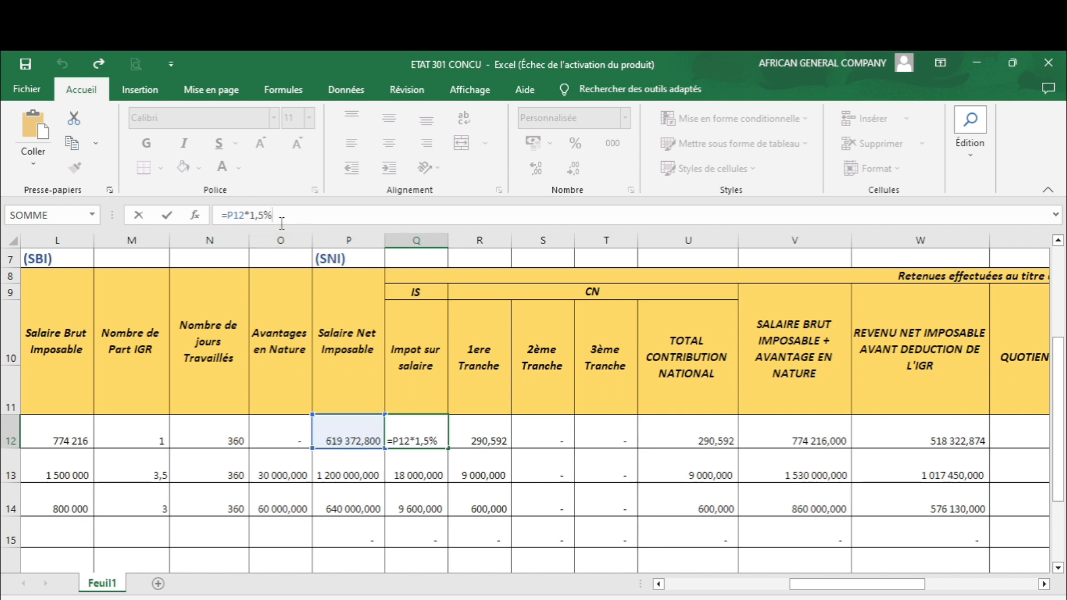
key(Return)
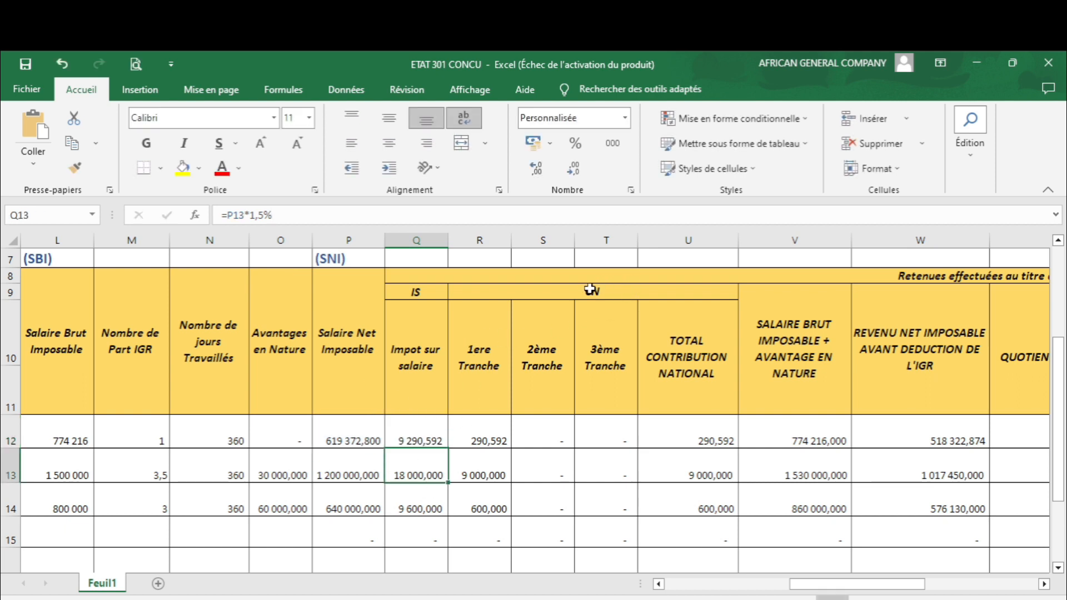
Examine the CN formulas for the 1ere, 2ème and 3ème Tranche in cells R12, S12 and T12.
drag(485, 367, 607, 379)
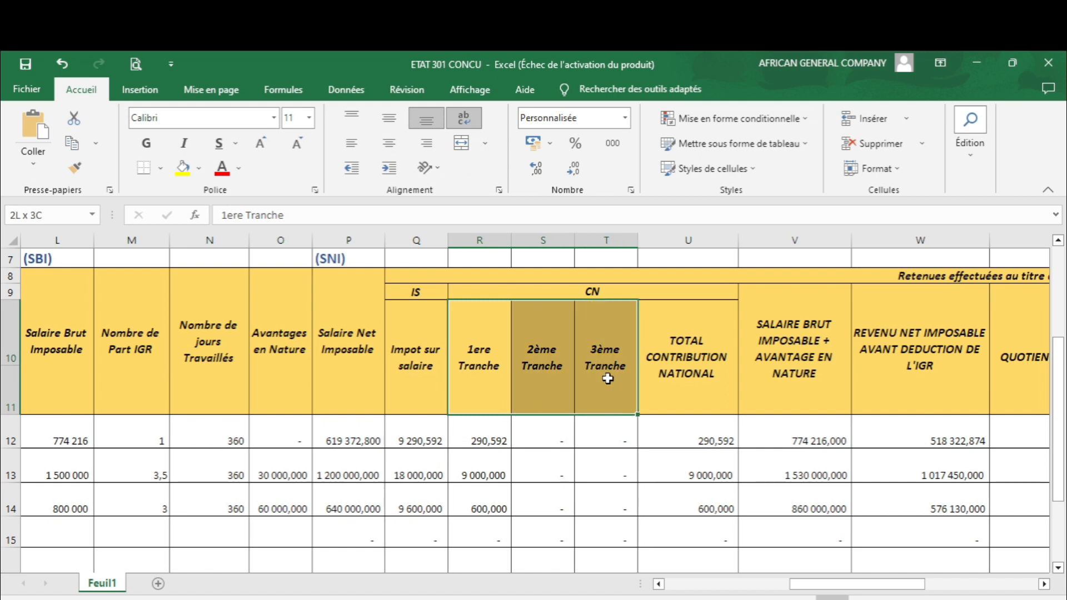
click(483, 438)
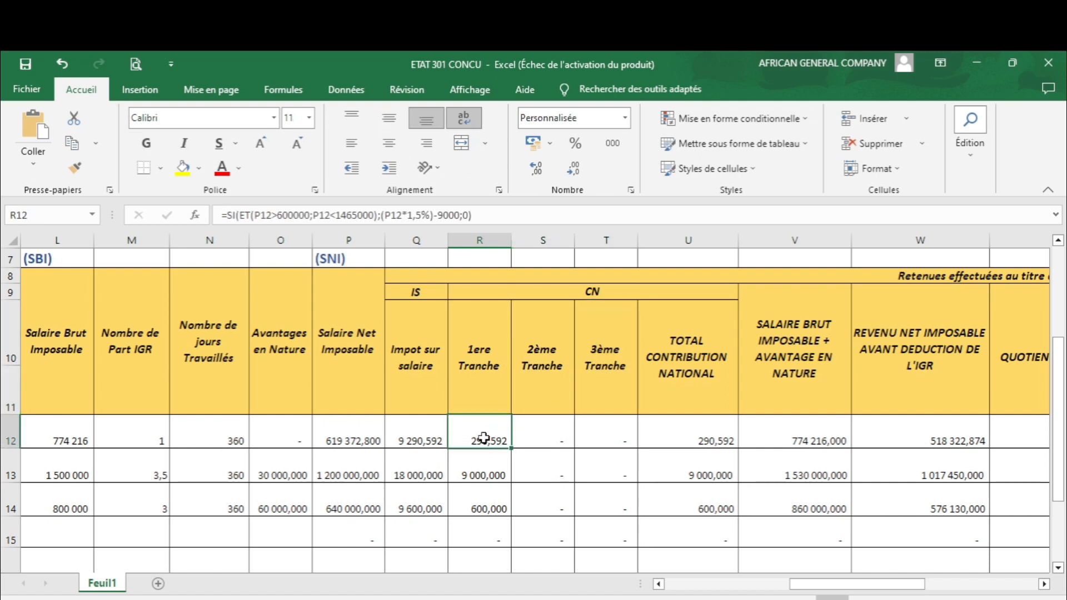
click(493, 214)
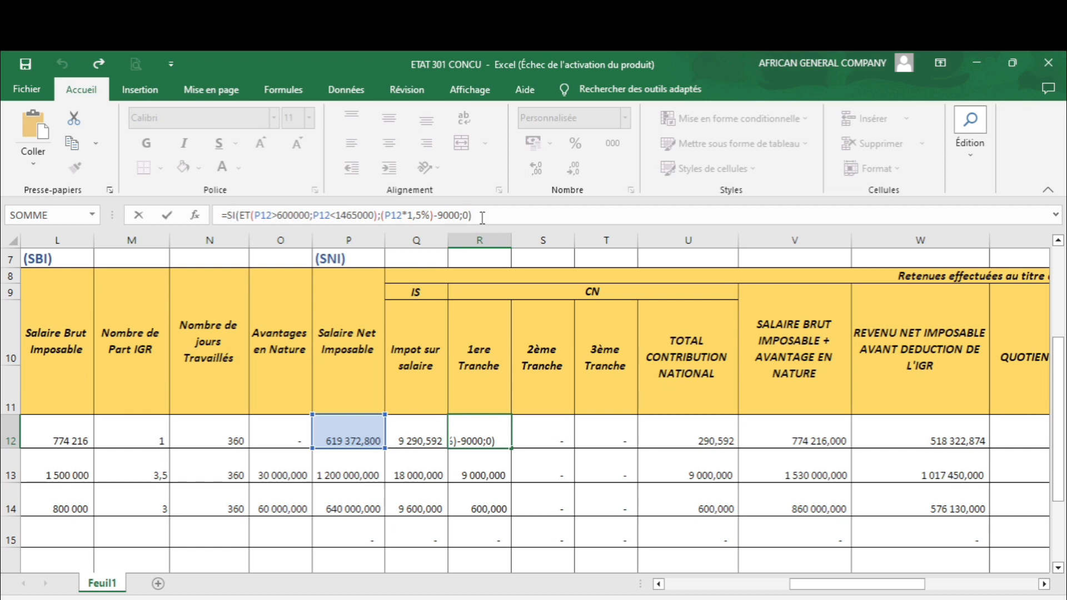
key(Return)
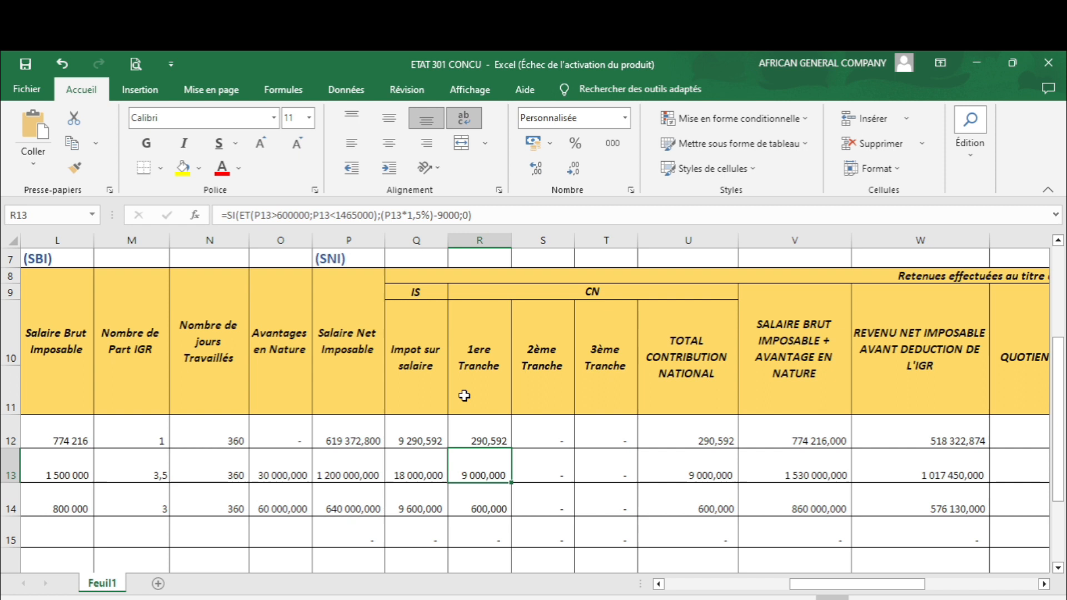
click(553, 428)
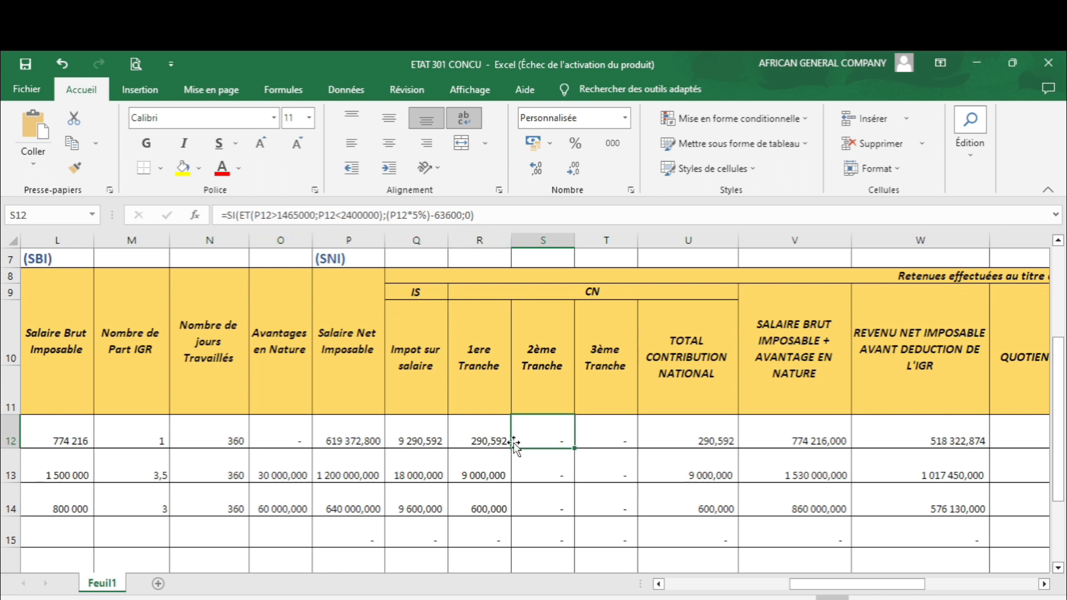
click(606, 441)
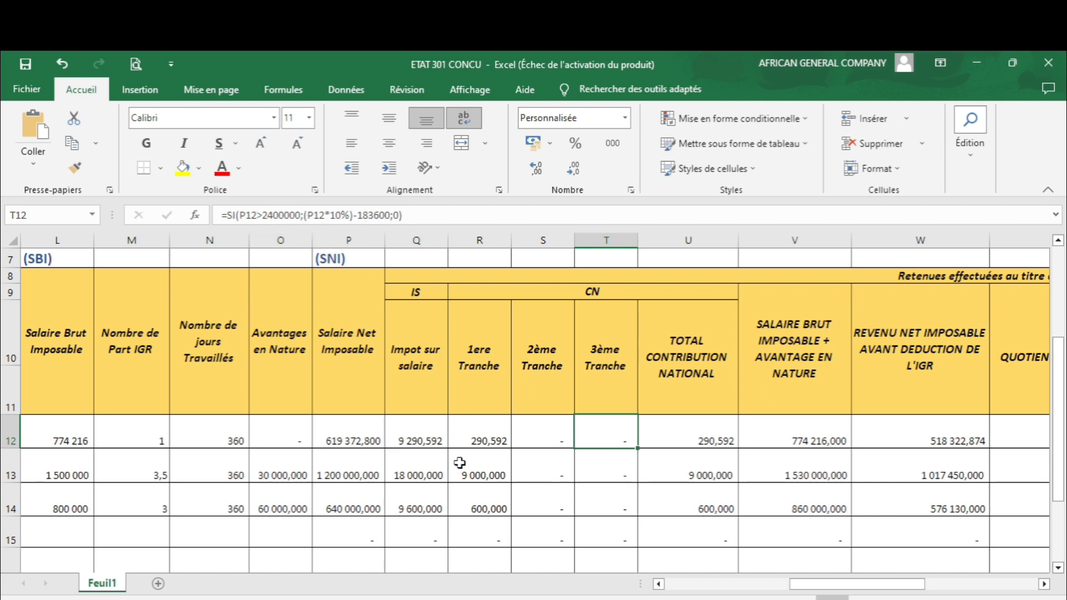
Inspect the TOTAL CONTRIBUTION NATIONAL formula in U12 and the range it sums.
click(677, 430)
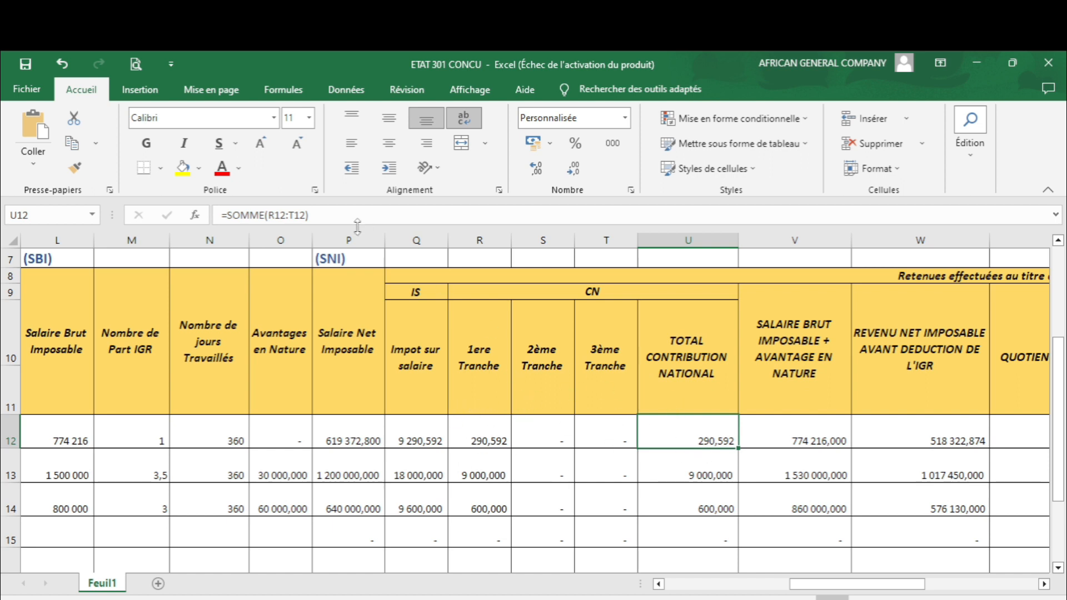
click(345, 214)
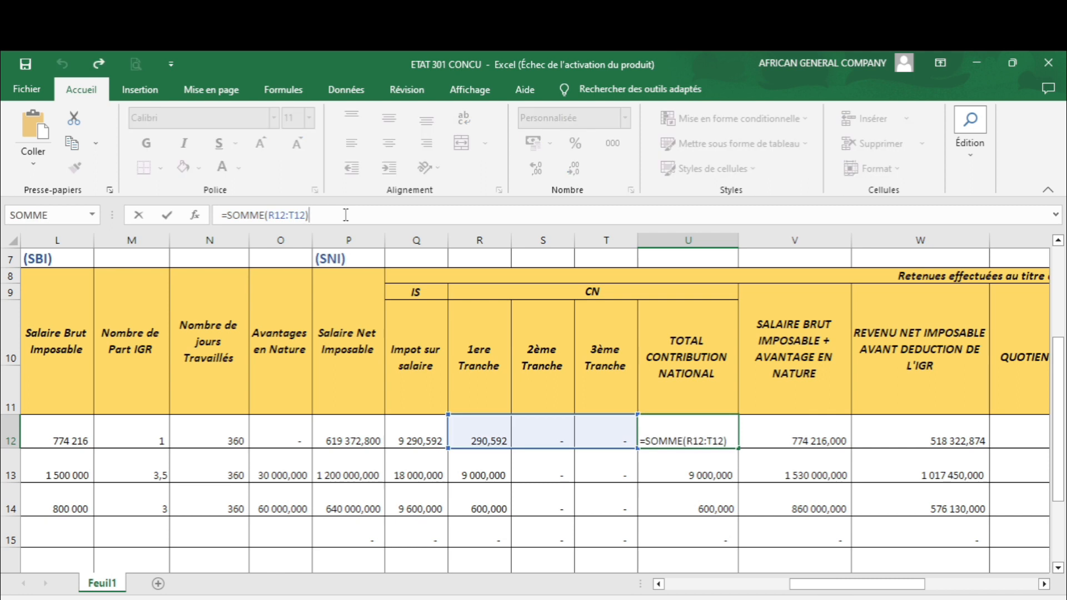
key(Return)
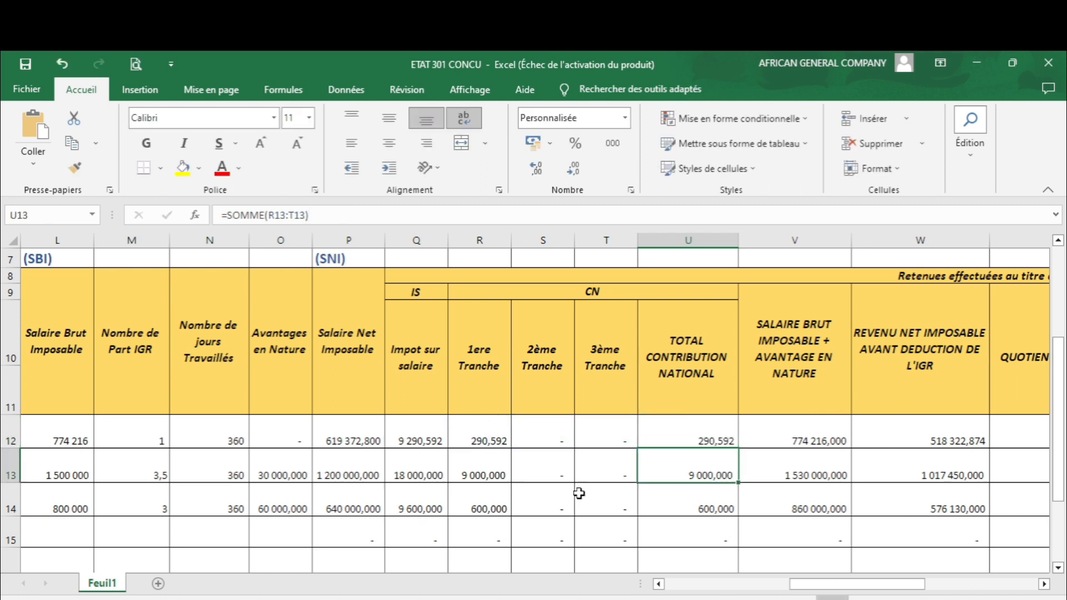
drag(804, 588, 838, 588)
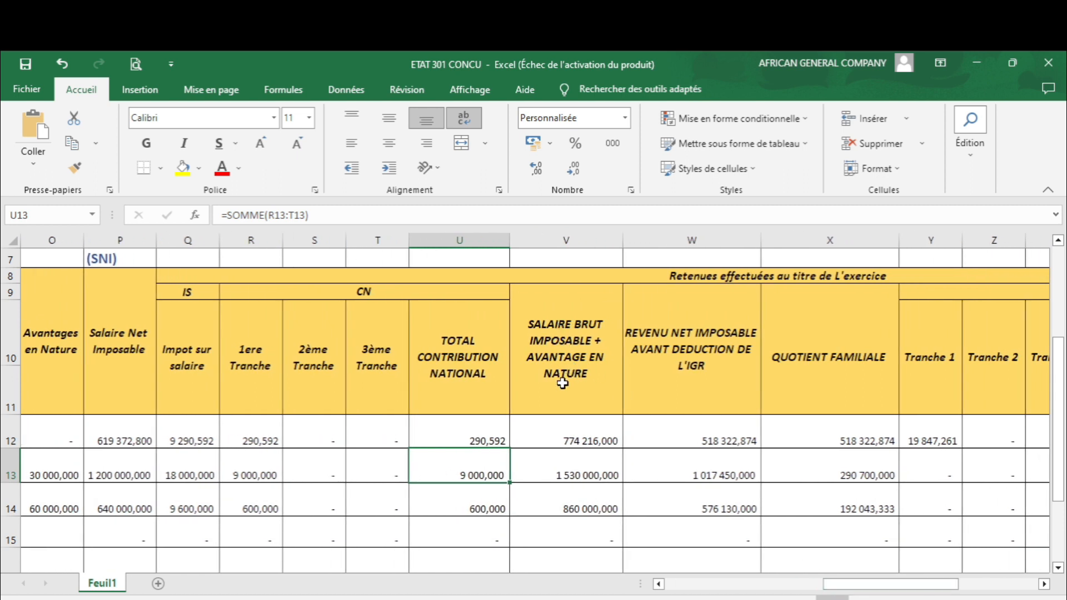
Inspect the SALAIRE BRUT IMPOSABLE + AVANTAGE EN NATURE formula in V12 and its referenced cells, keeping the formula as it is.
click(570, 441)
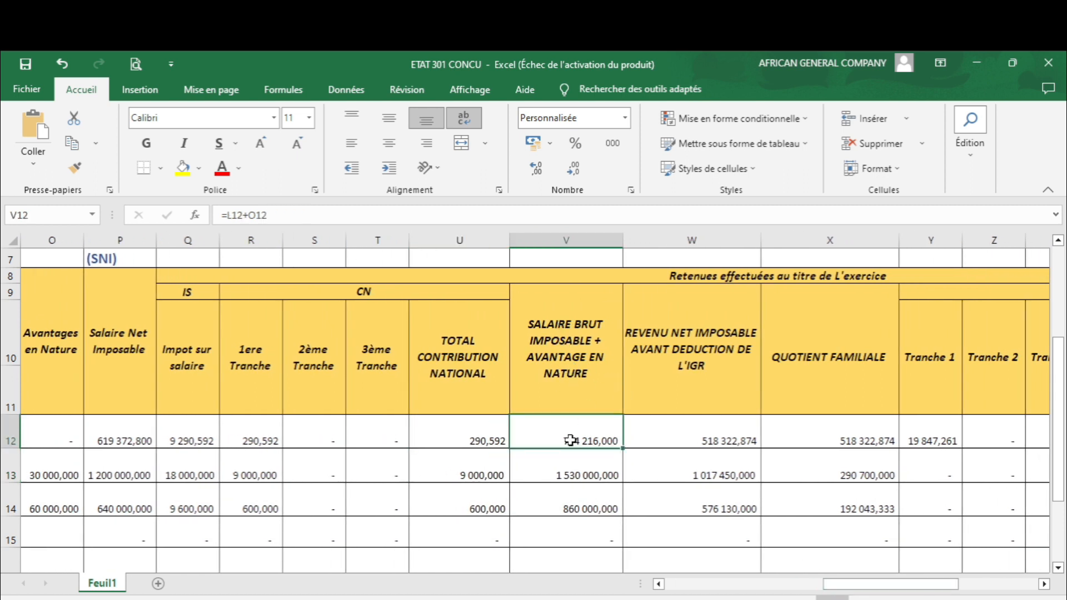
click(321, 217)
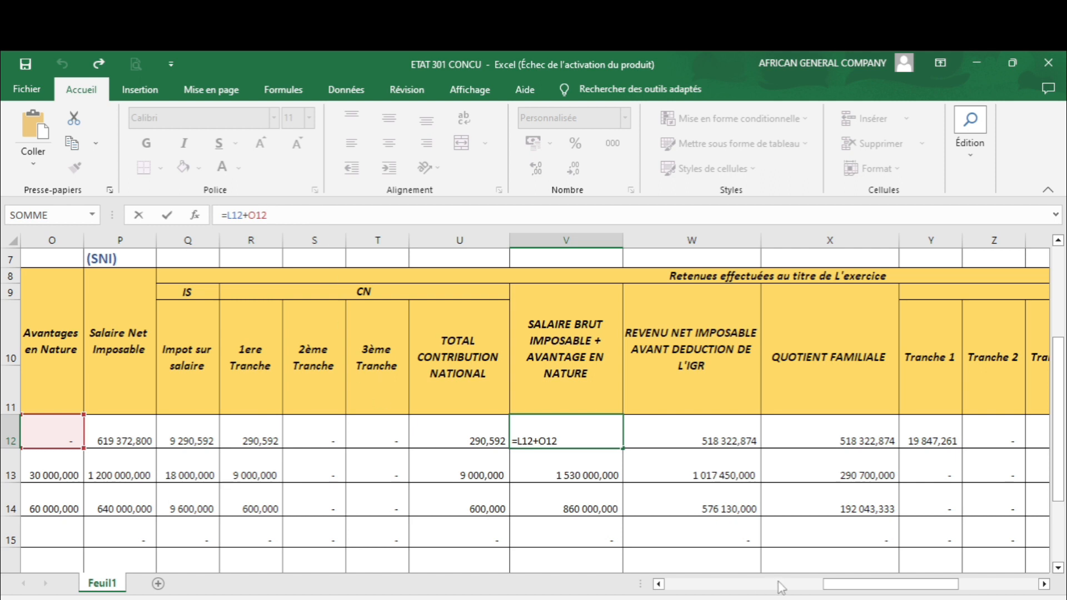
drag(821, 590, 875, 591)
key(Return)
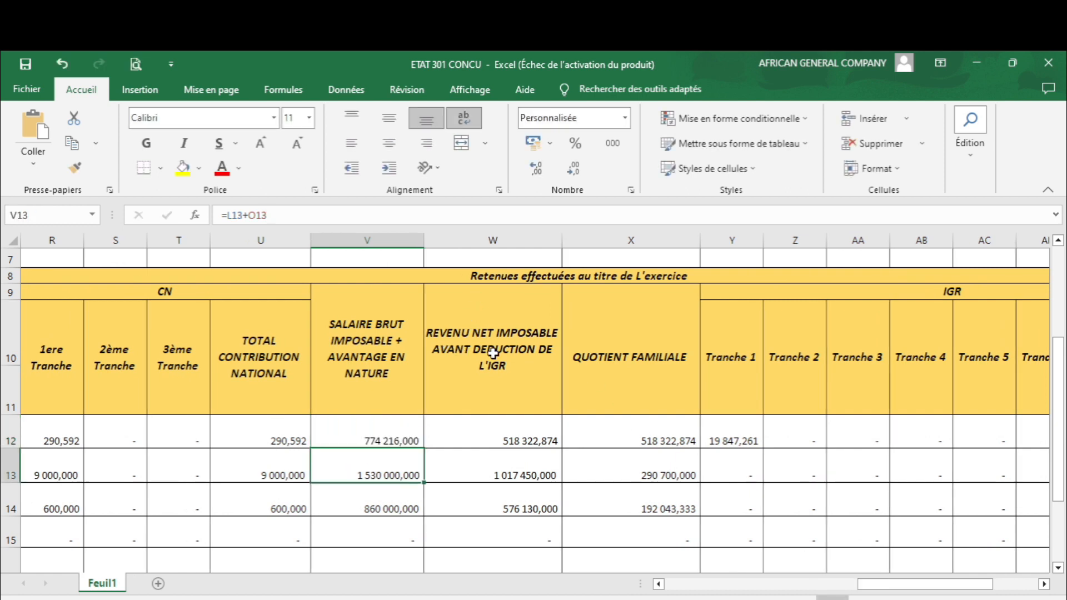
Examine the REVENU NET IMPOSABLE AVANT DEDUCTION DE L'IGR formula in W12 and trace the Q12, U12 and V12 cells it references.
click(513, 430)
click(394, 214)
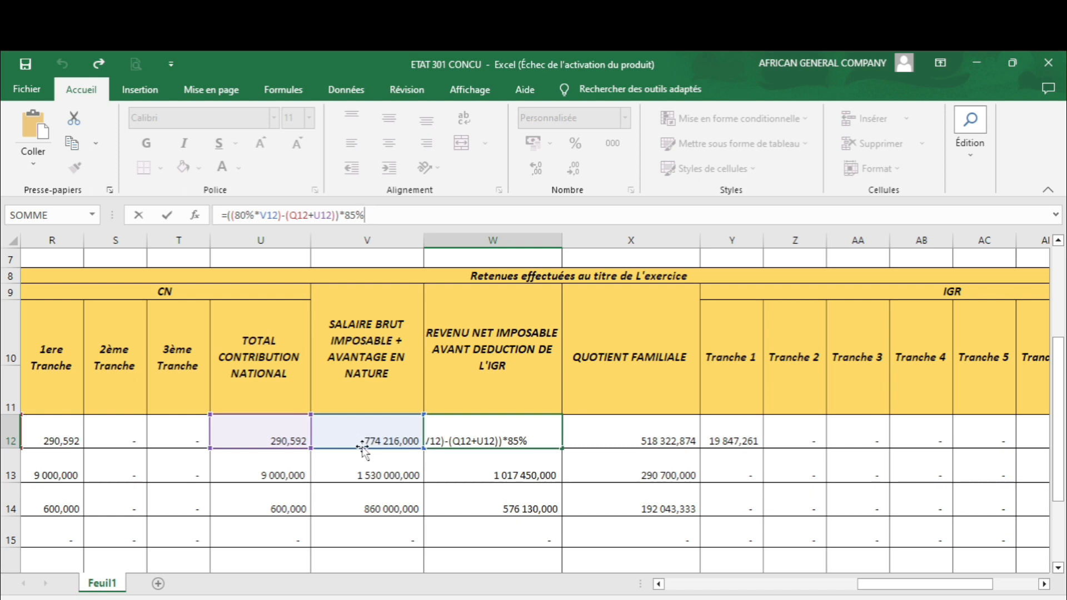
drag(914, 587, 797, 581)
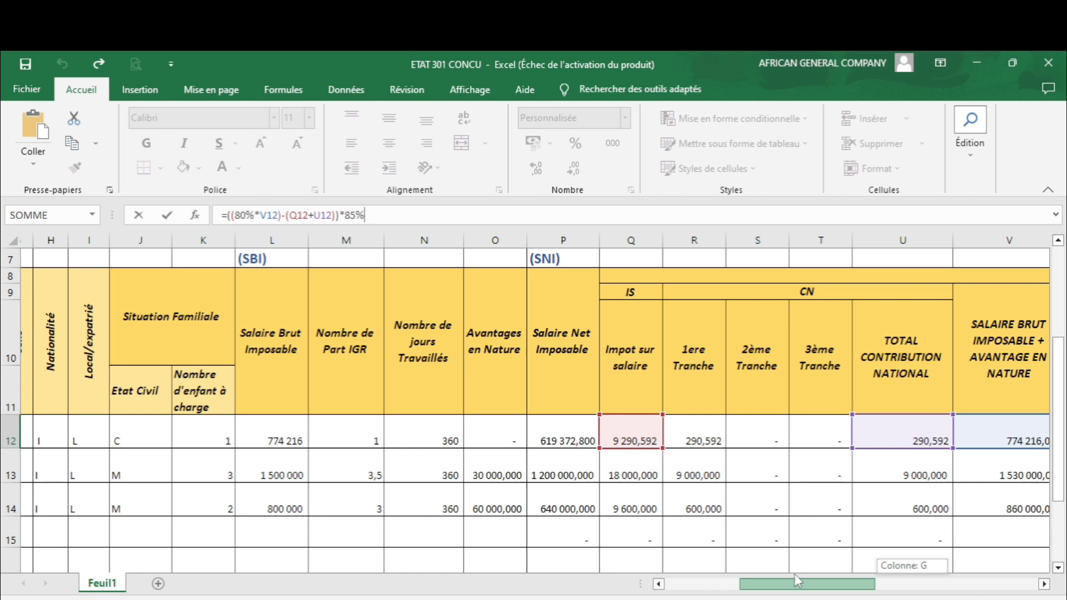
drag(795, 574, 870, 568)
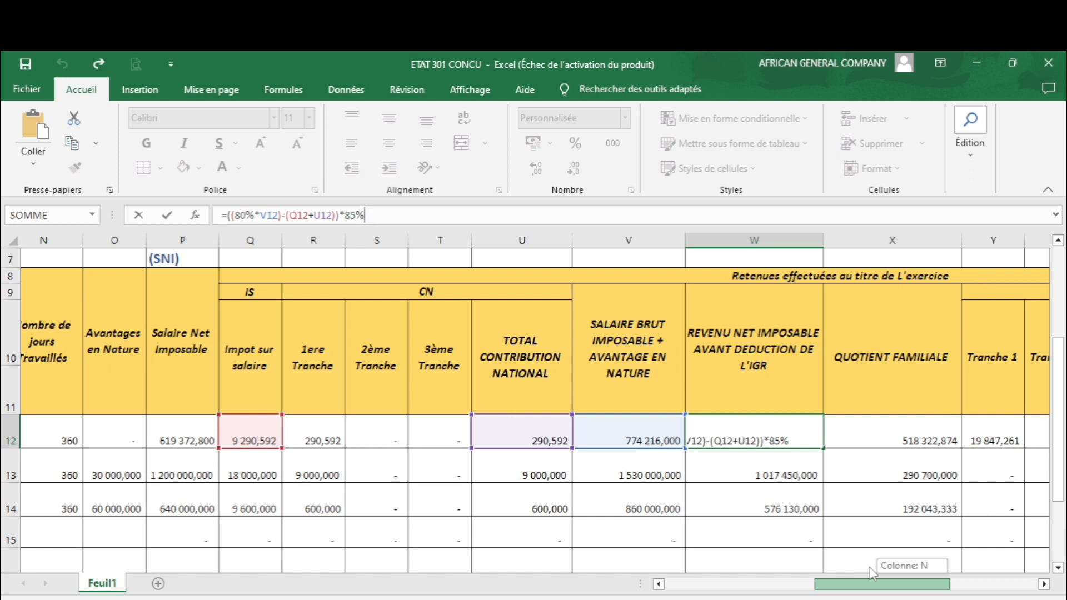
drag(870, 572, 947, 568)
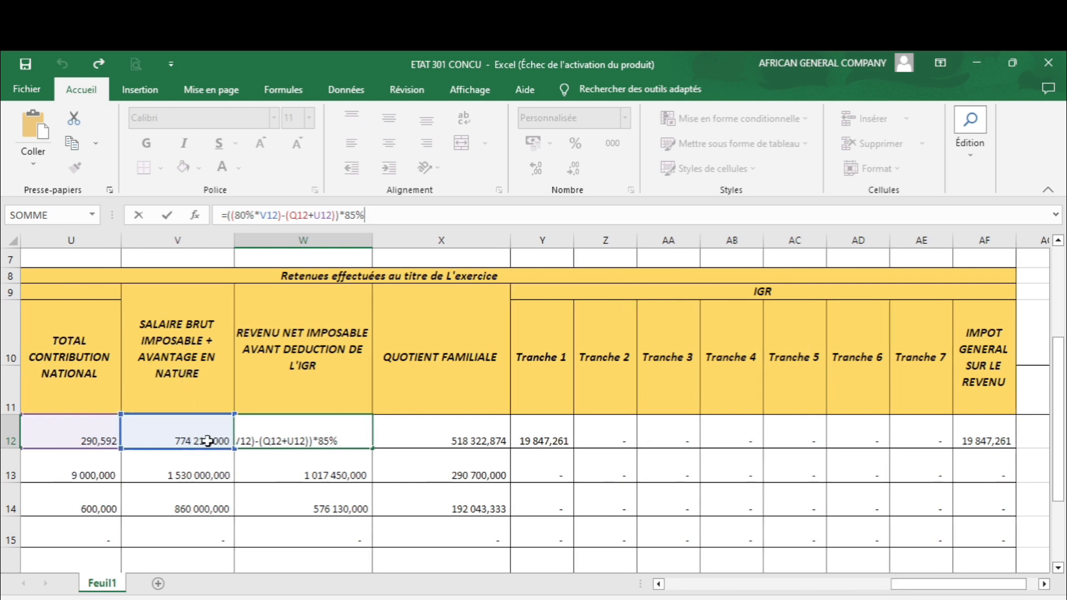
key(Return)
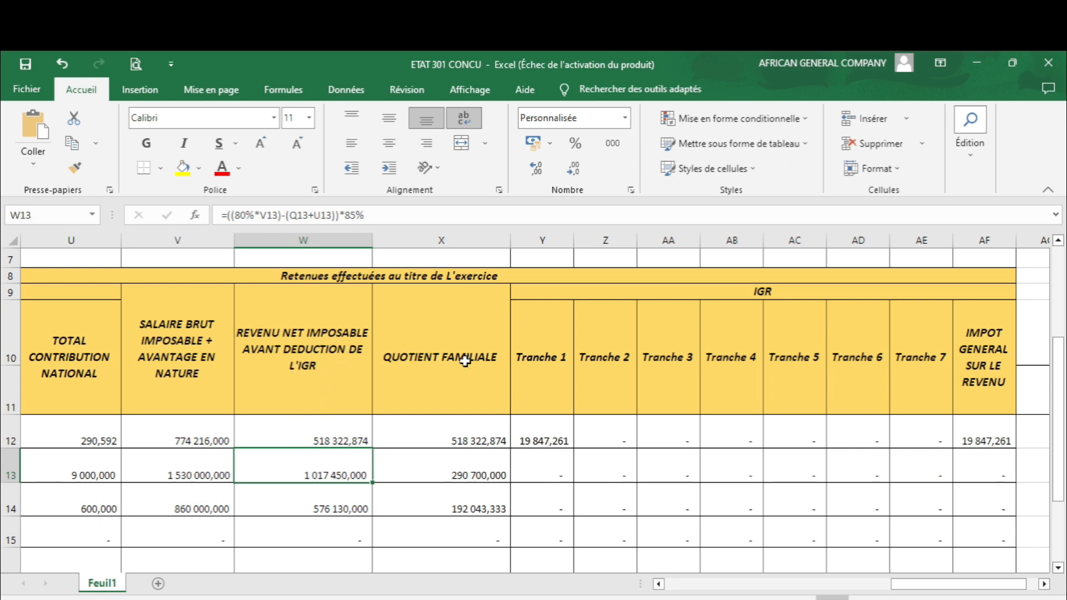
Inspect the QUOTIENT FAMILIALE formula in X12 and locate the M12 and W12 cells it references.
click(461, 435)
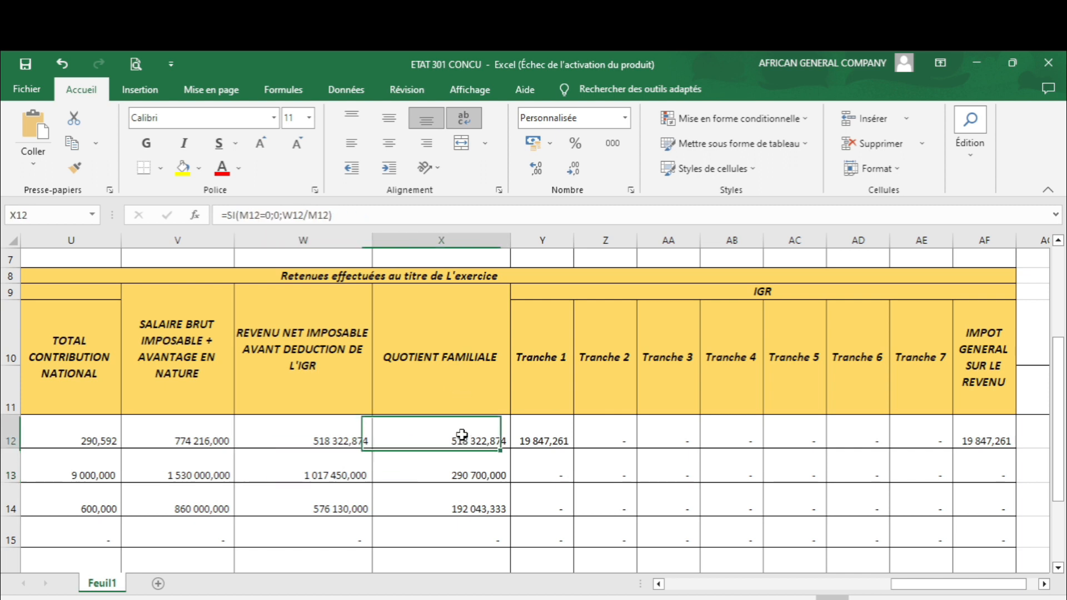
click(363, 217)
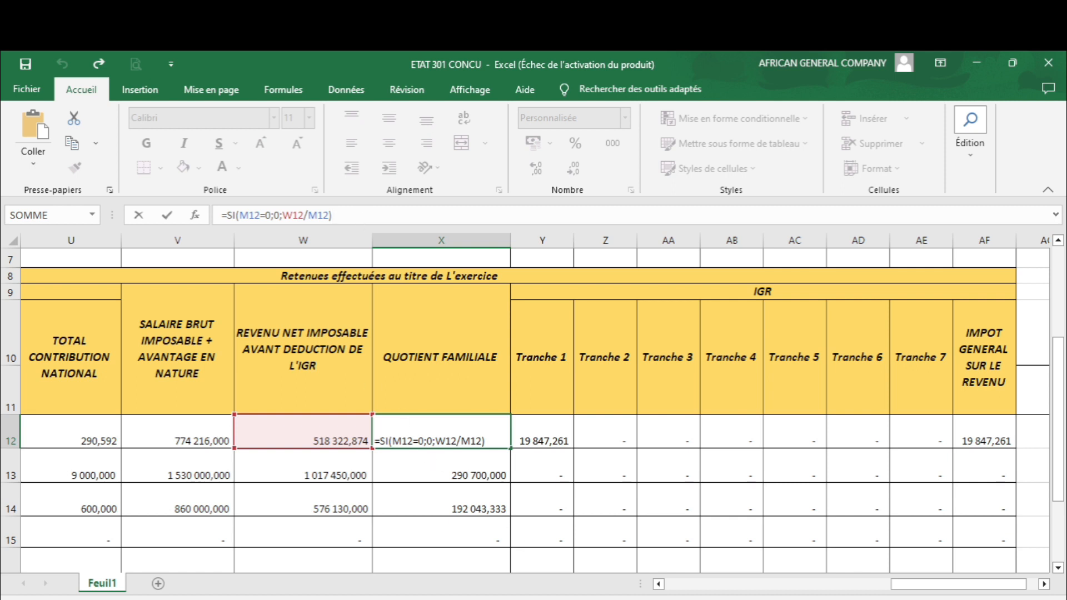
drag(924, 587, 788, 595)
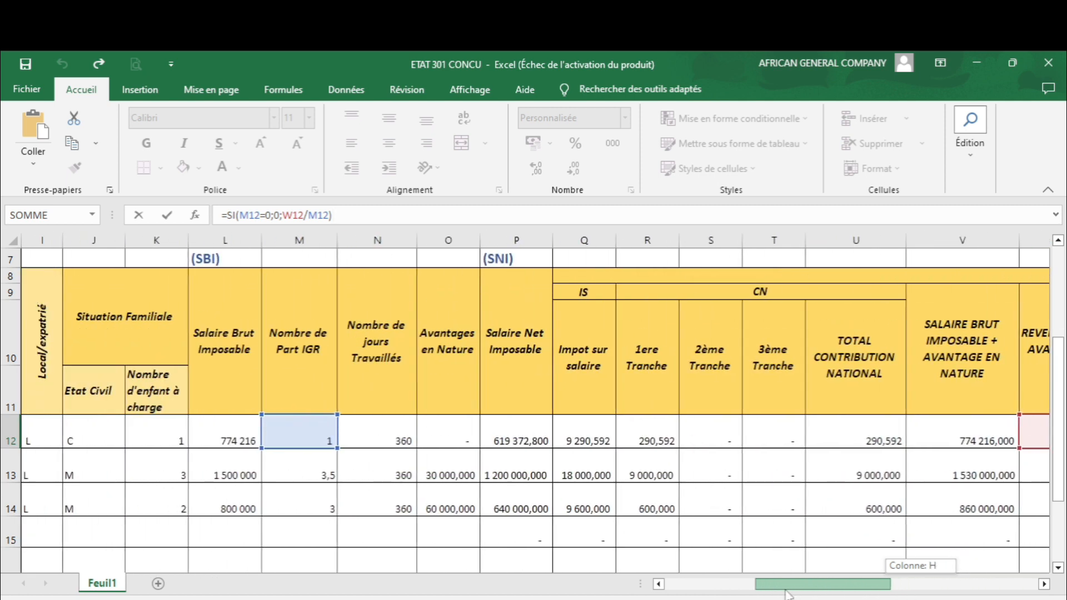
drag(788, 595, 912, 590)
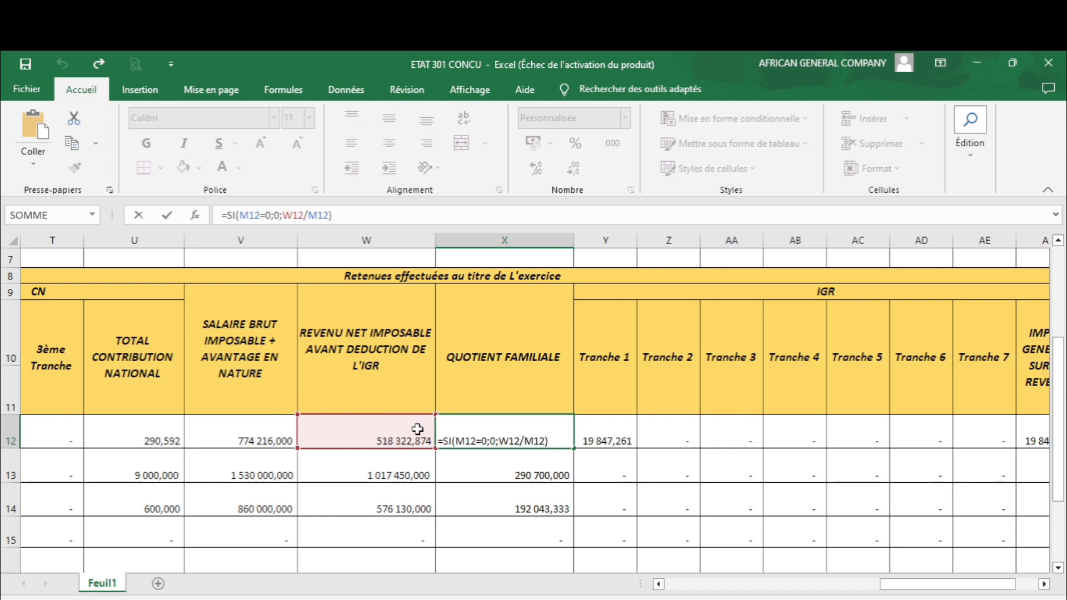
key(Return)
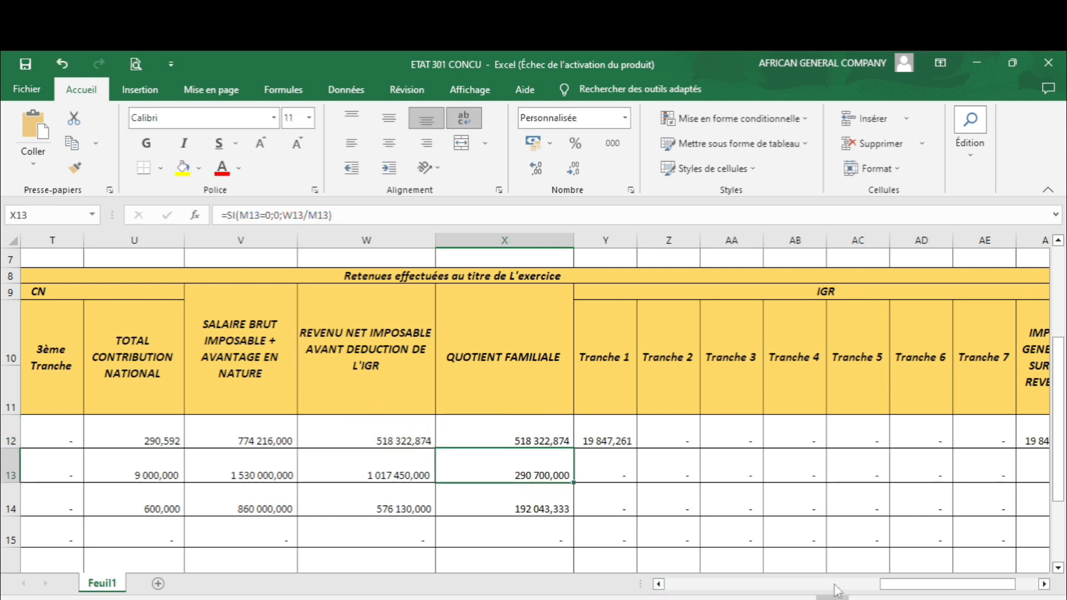
Examine the IGR Tranche 1 formula in Y12 and its referenced cells without changing it.
drag(907, 591, 945, 590)
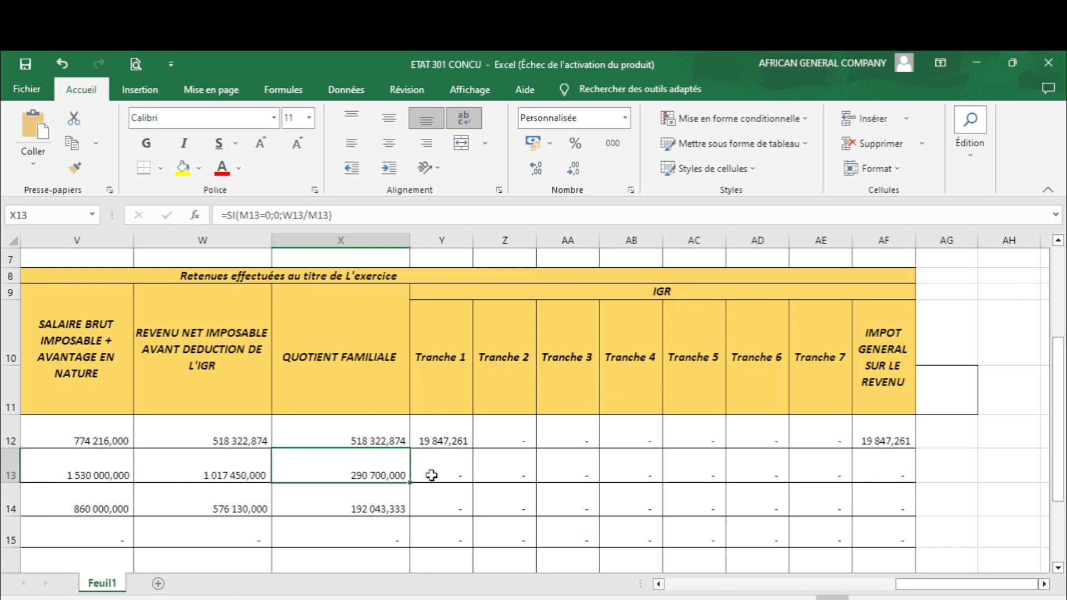
click(453, 438)
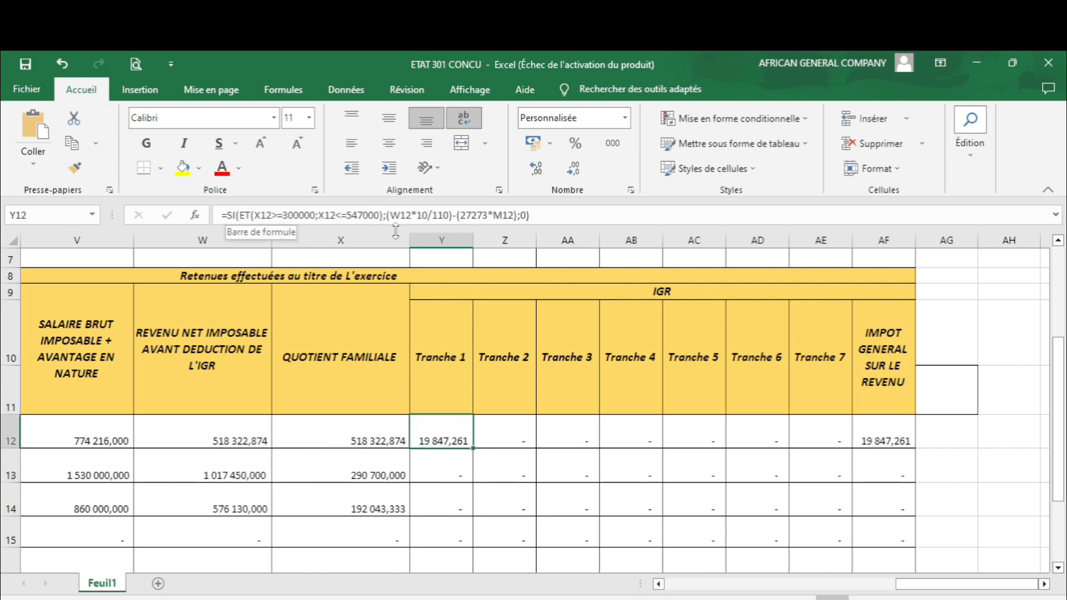
click(551, 219)
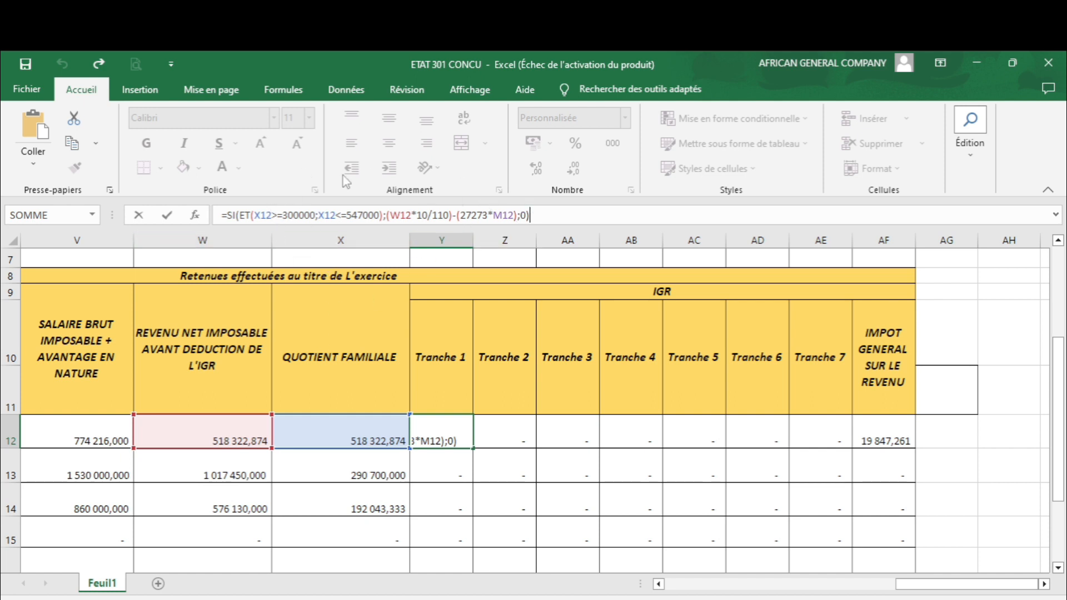
key(Return)
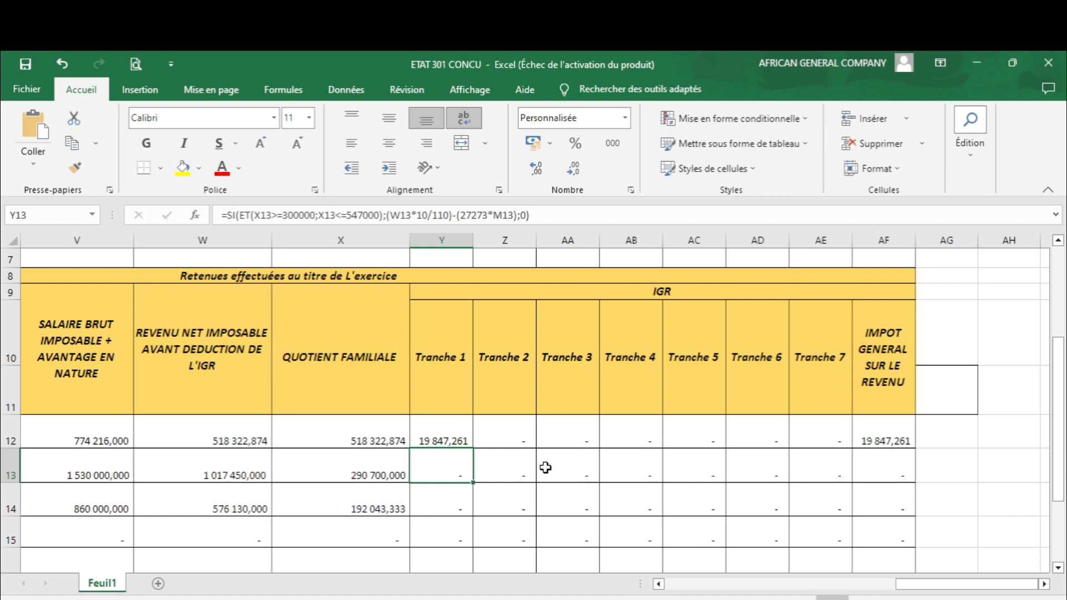
Review the IGR formulas for Tranche 2 through Tranche 7 in cells Z12 to AE12, leaving them as they are.
click(513, 434)
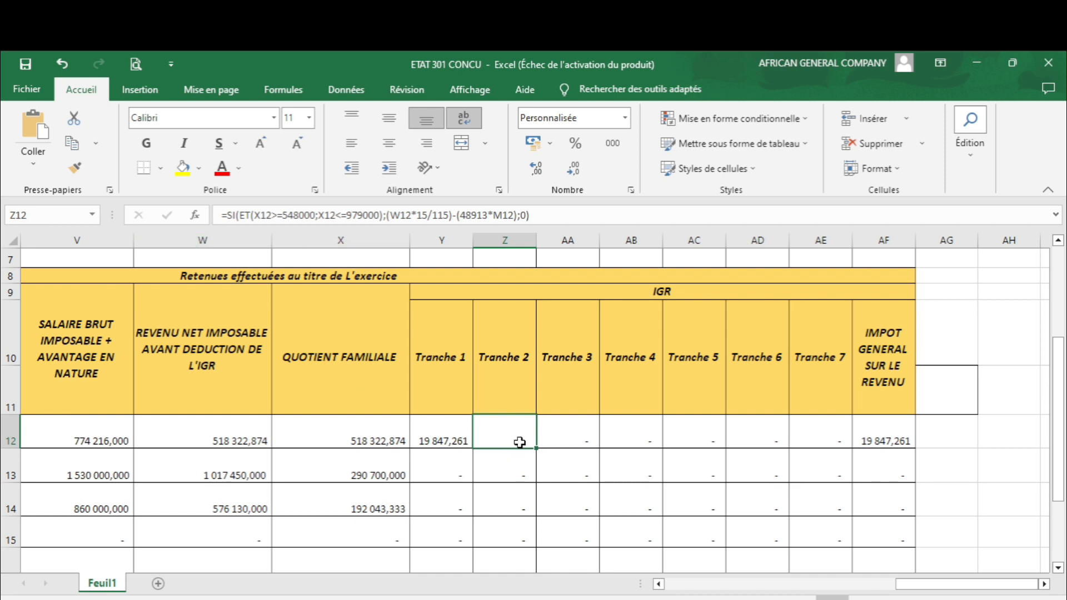
click(563, 435)
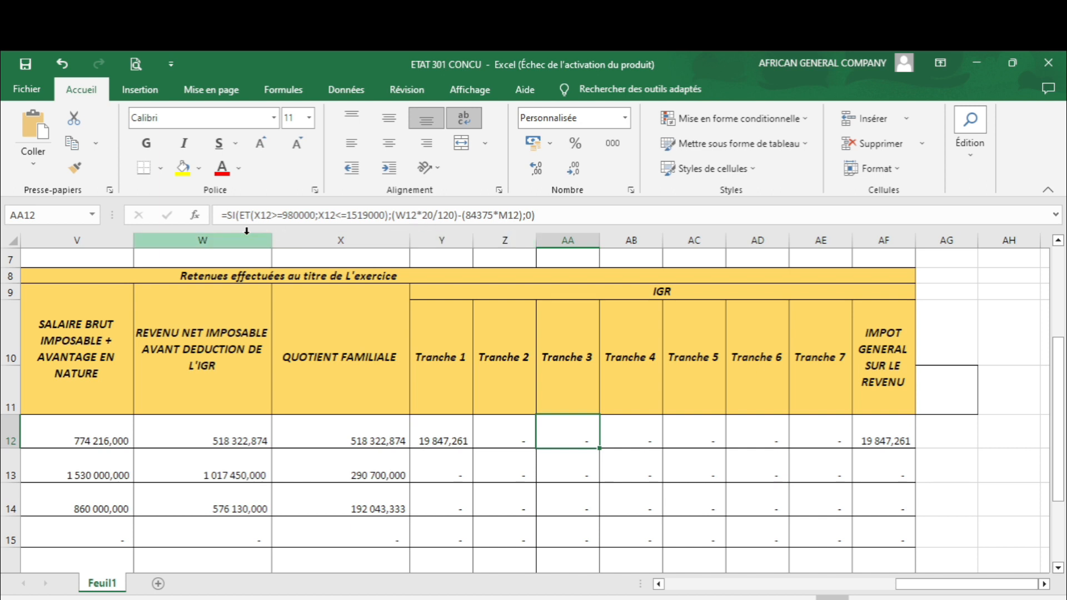
click(632, 431)
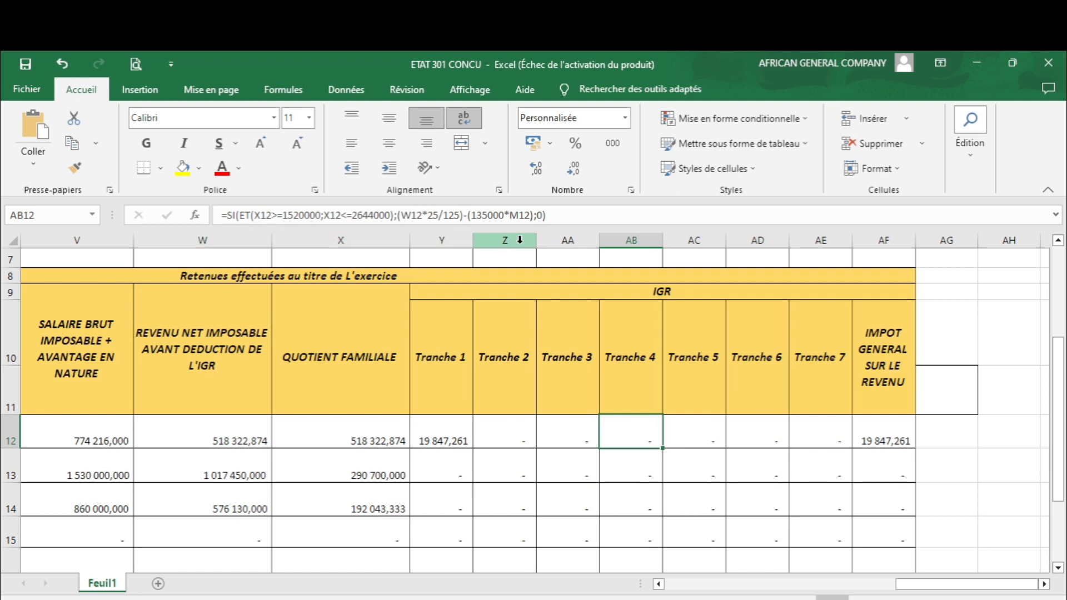
click(692, 439)
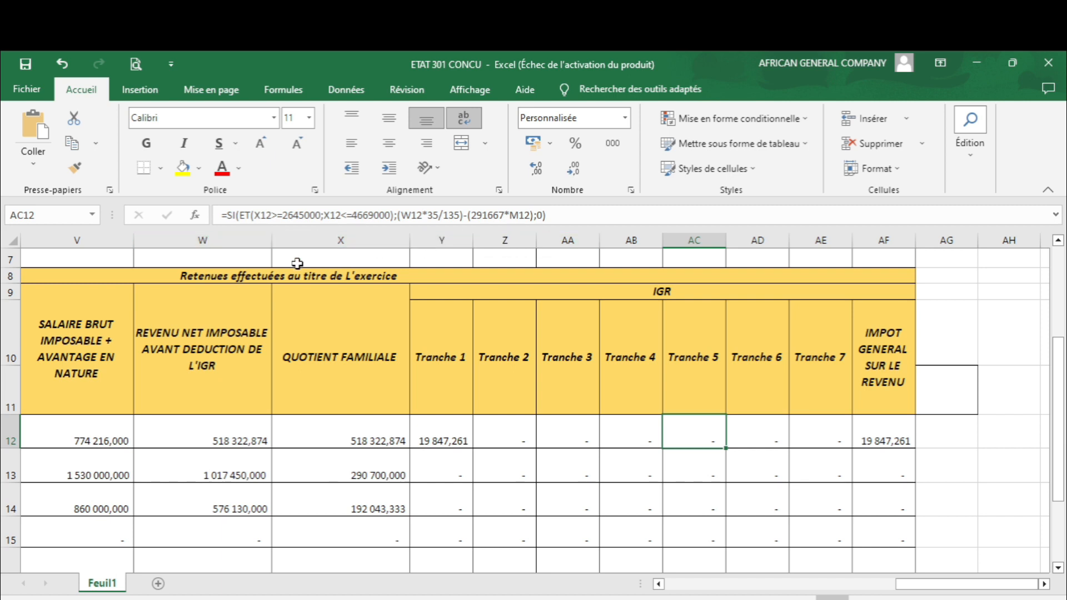
click(771, 438)
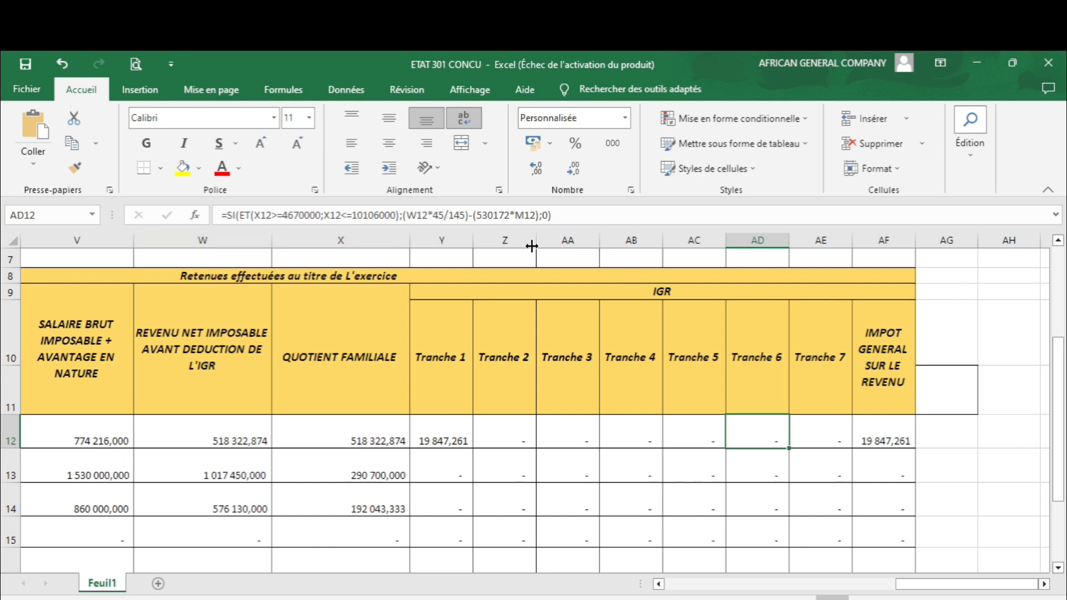
click(827, 431)
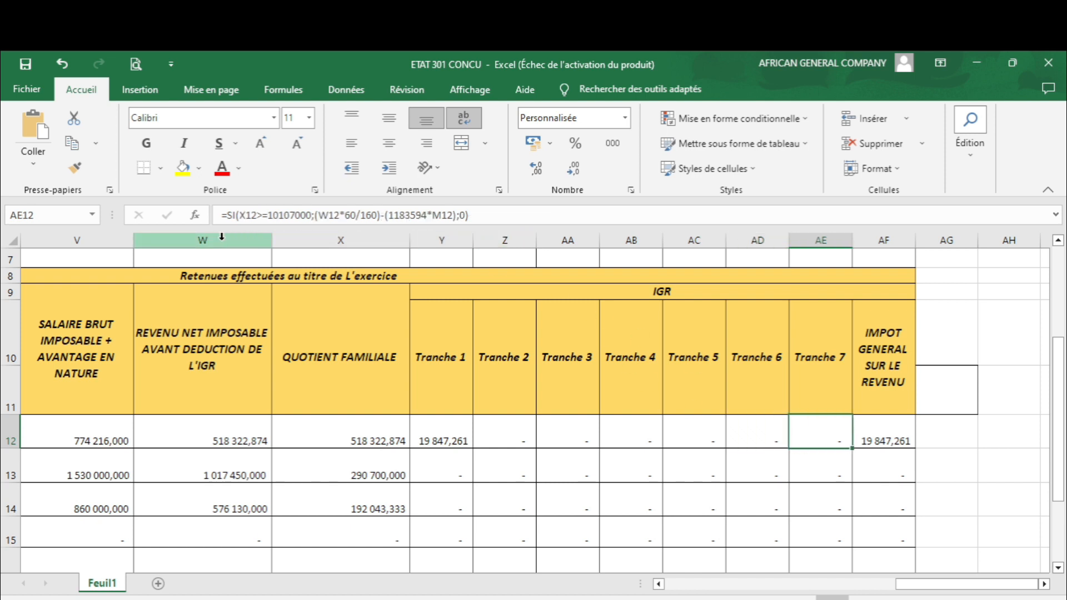
click(514, 218)
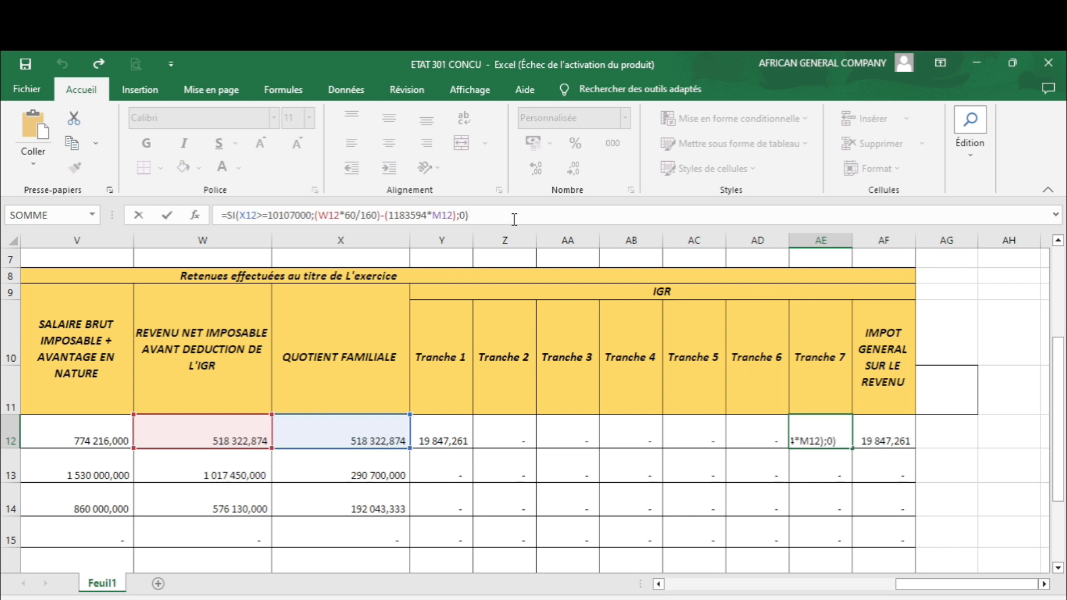
key(Return)
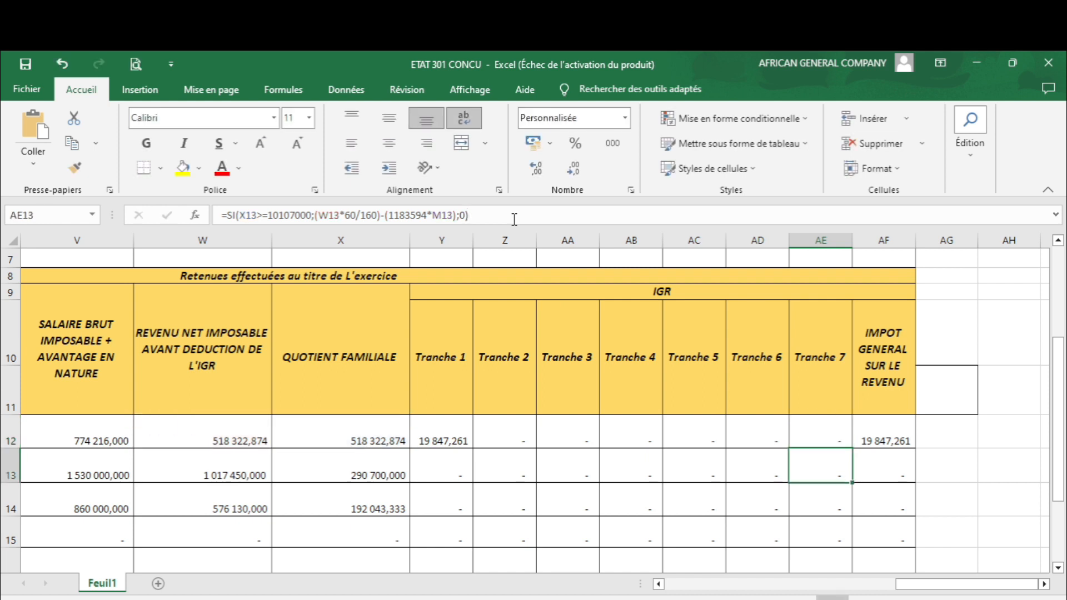
Inspect the IMPOT GENERAL SUR LE REVENU formula in AF12 and the range it sums.
click(890, 437)
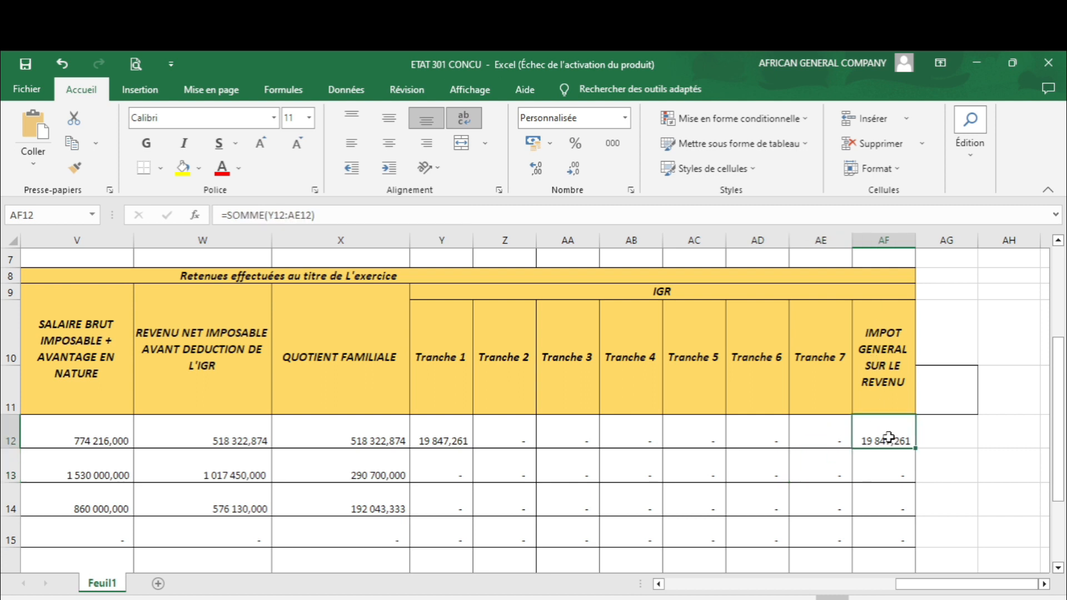
click(362, 216)
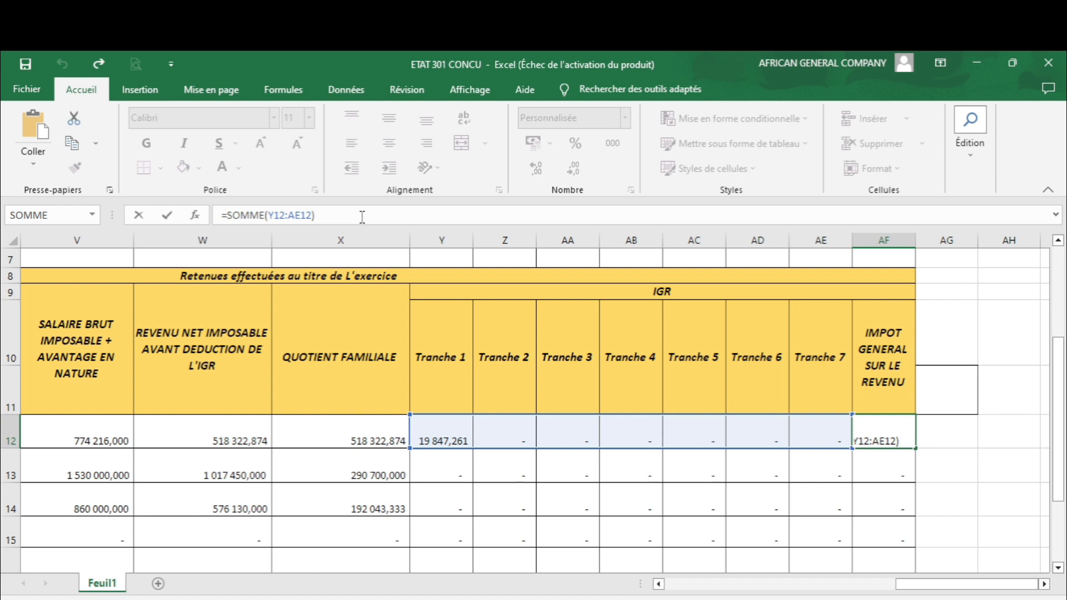
key(Return)
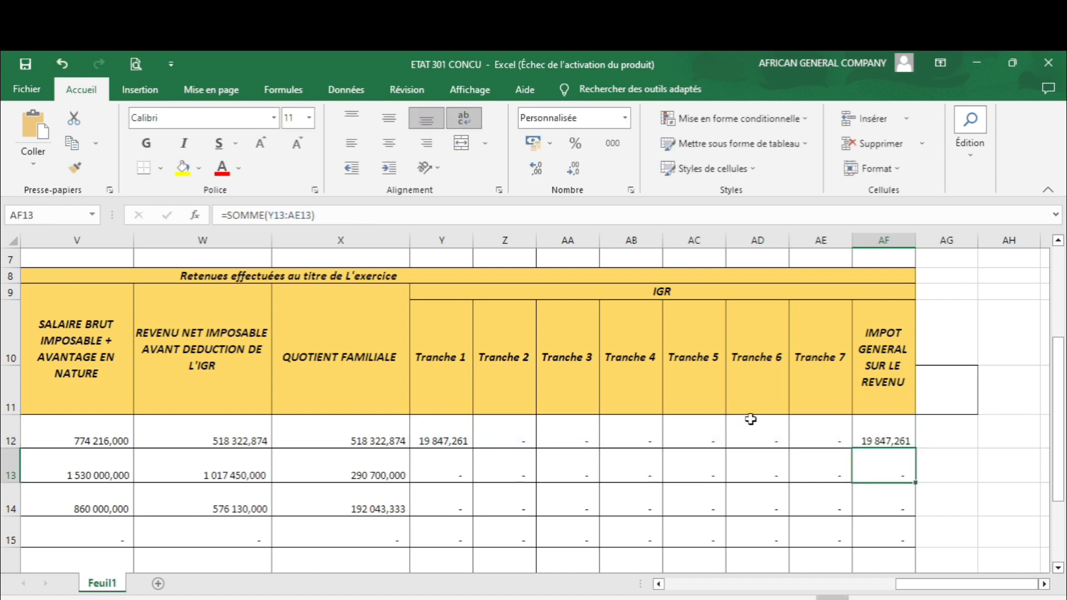
Fill the row 12 formulas of the IMPOT GENERAL SUR LE REVENU, Tranche 7 and Tranche 1 columns down to row 15.
click(880, 432)
drag(915, 448, 906, 535)
click(838, 436)
drag(852, 449, 822, 522)
click(456, 439)
drag(474, 446, 453, 551)
Look over the complete ETAT 301 table, from the header block and employee columns to the rows below the data.
drag(940, 584, 659, 589)
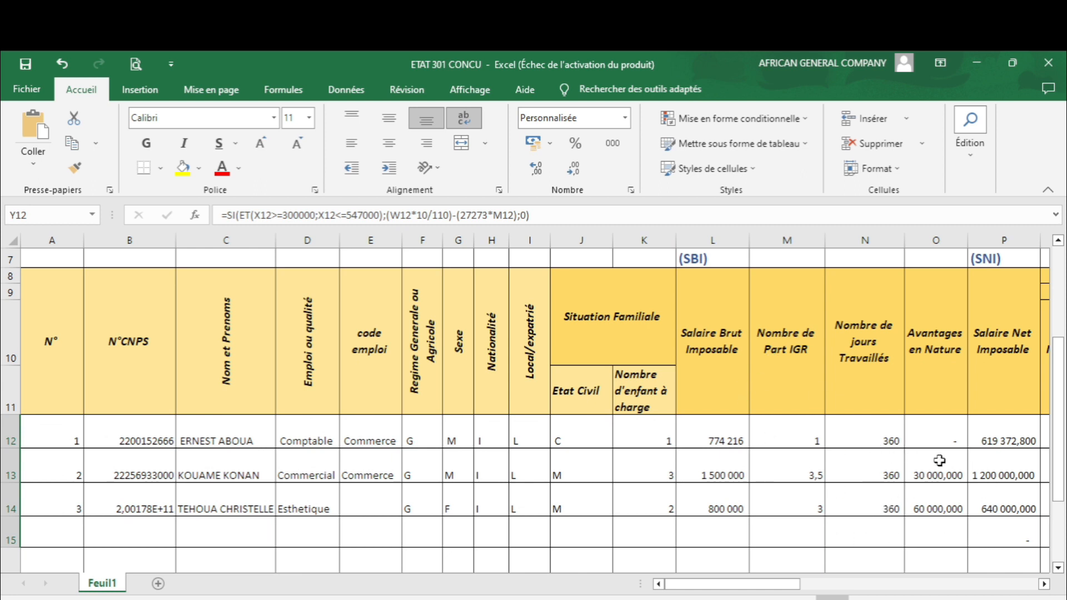
scroll(936, 467, up, 2)
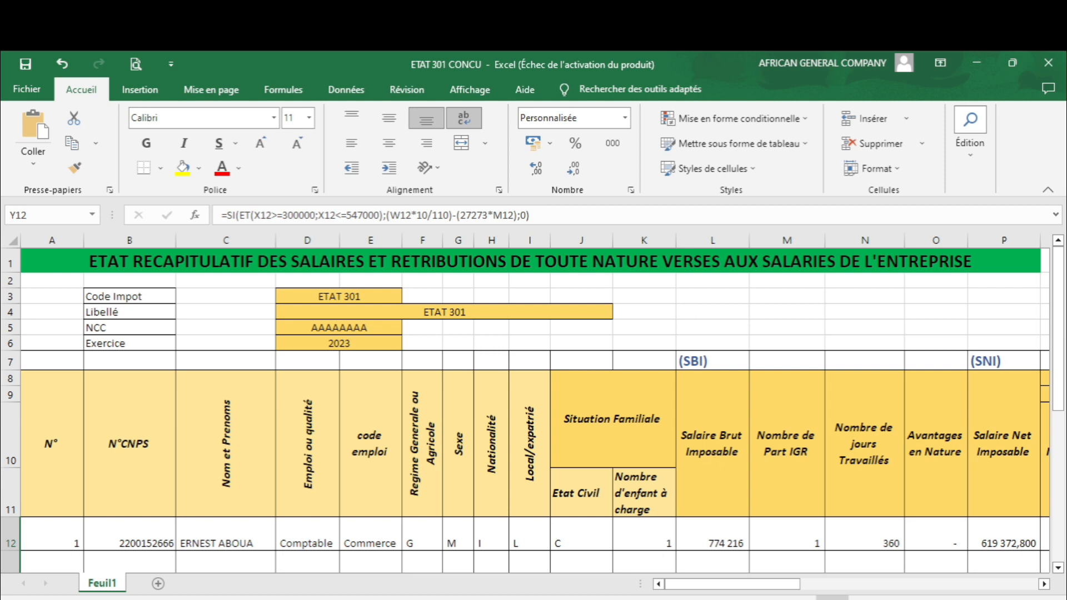
click(1058, 570)
click(1058, 571)
scroll(710, 480, up, 1)
scroll(525, 403, down, 4)
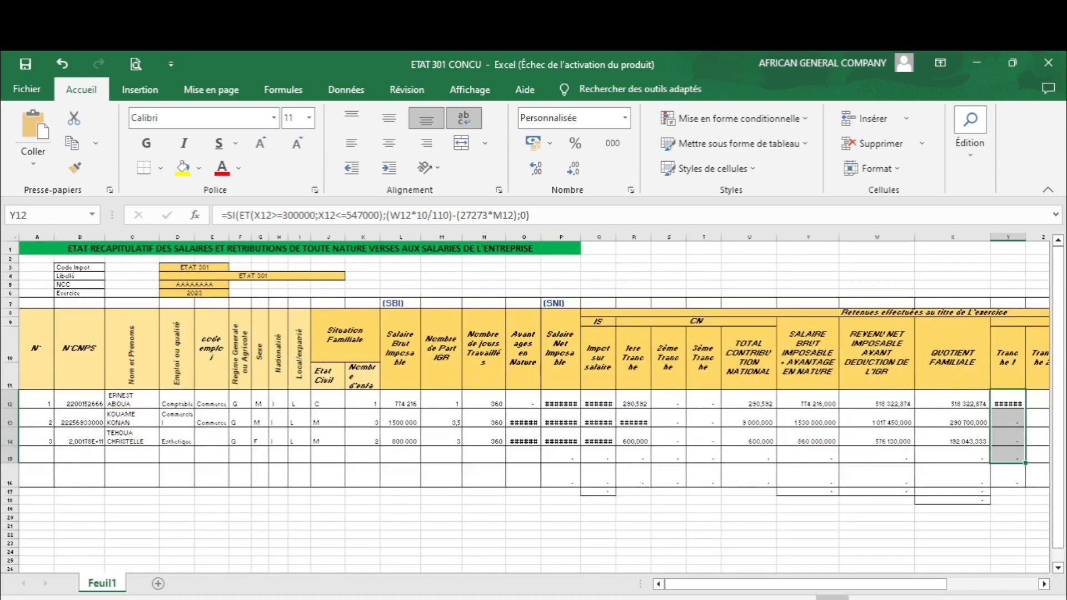
scroll(525, 404, down, 3)
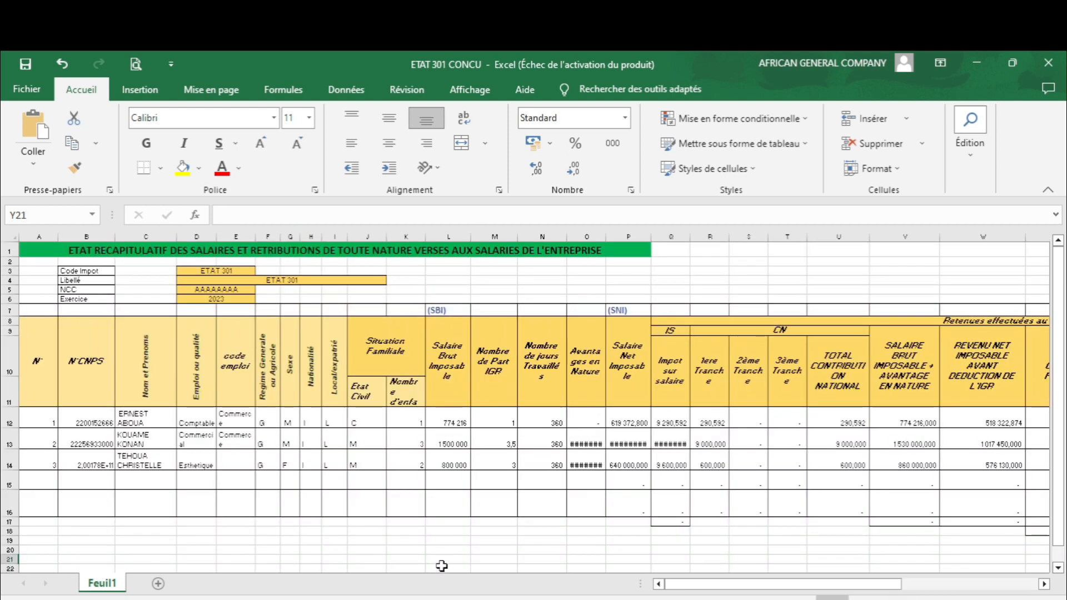
mouse_move(728, 585)
mouse_down()
mouse_move(853, 597)
mouse_move(728, 589)
mouse_up()
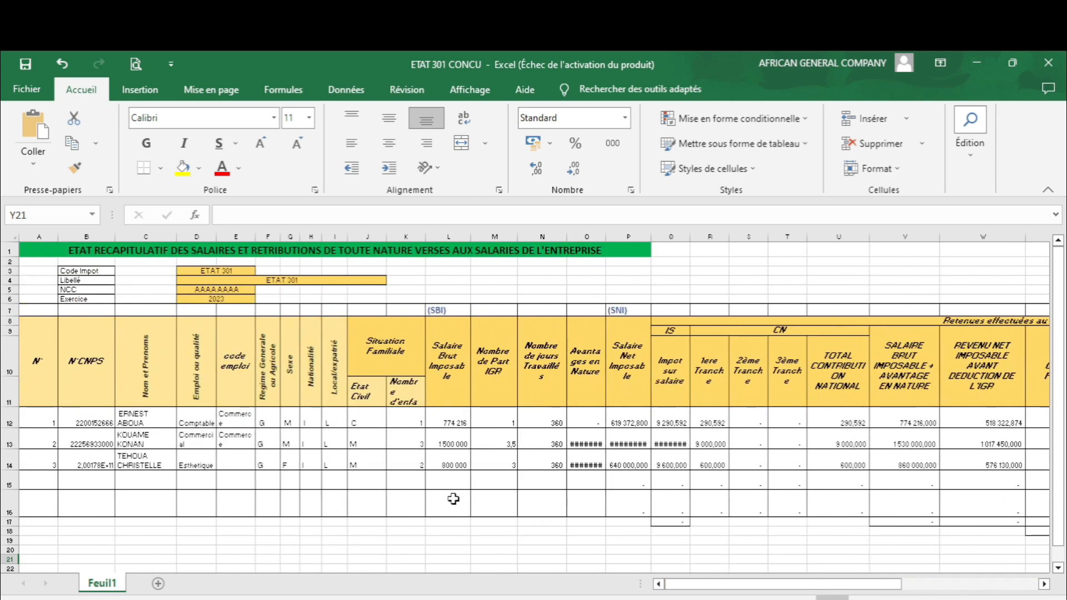
Switch to the ETAT301-MODEL workbook and examine the SAISIE sheet's columns, from employee details to withholdings and indemnities.
mouse_move(733, 584)
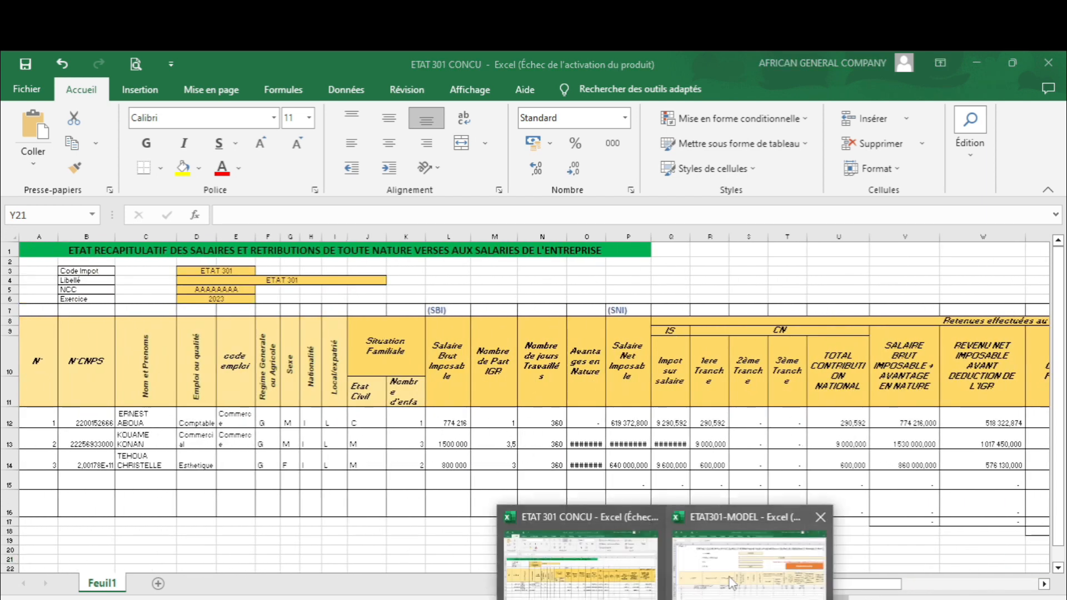
click(750, 536)
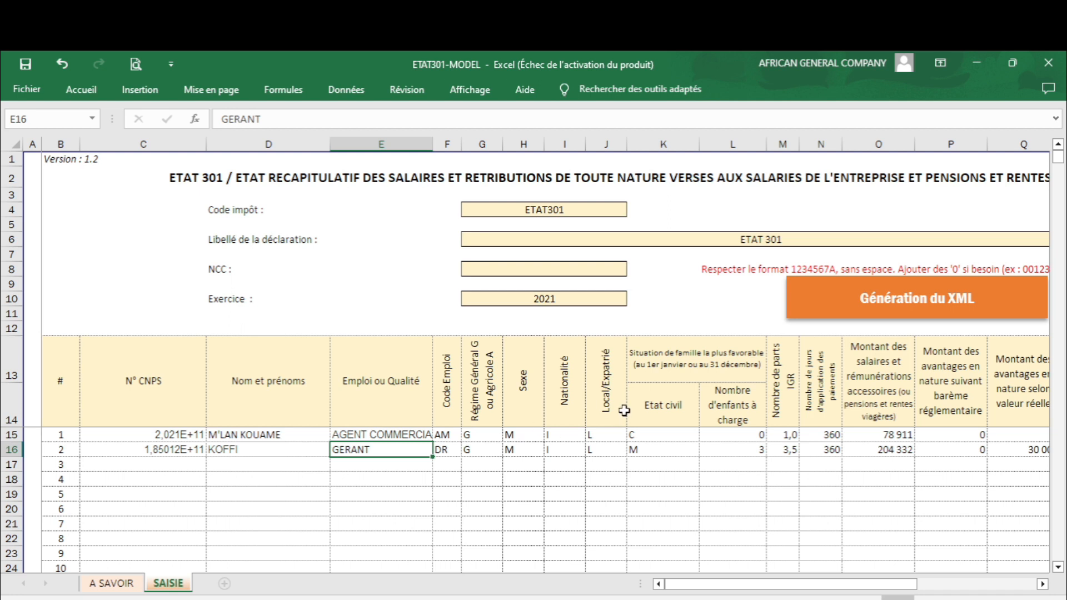
drag(697, 585, 771, 588)
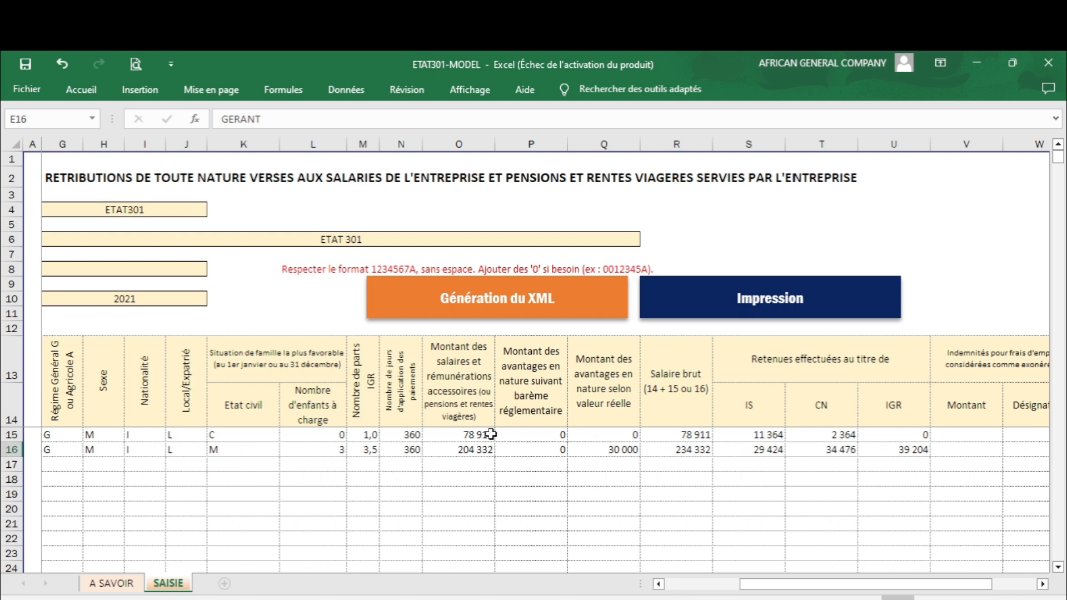
drag(764, 589, 812, 589)
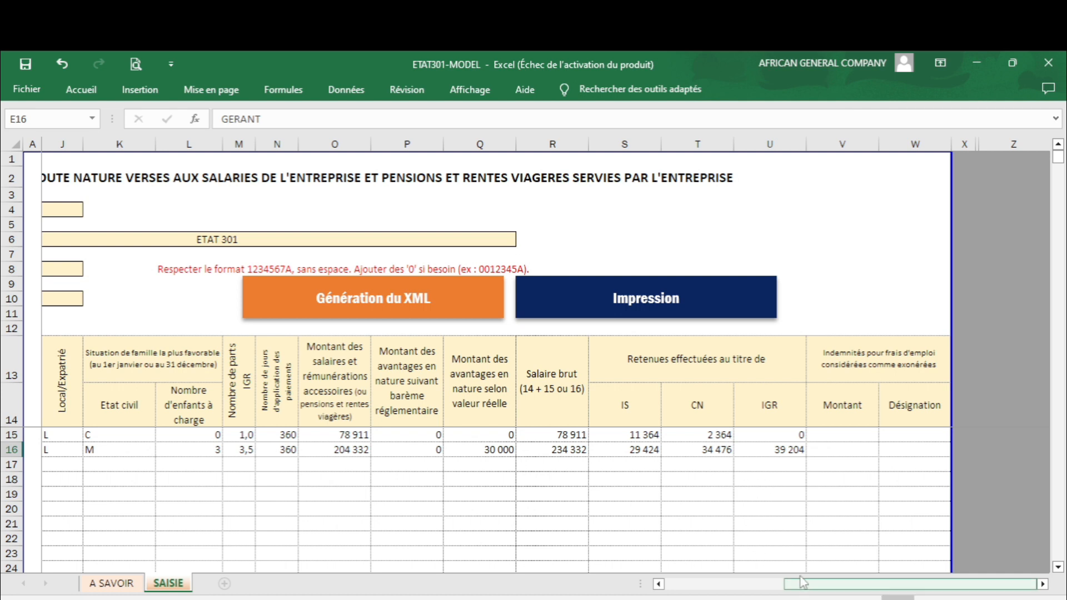
scroll(547, 506, down, 3)
scroll(546, 506, up, 3)
drag(785, 593, 666, 594)
scroll(533, 464, down, 7)
scroll(534, 463, up, 7)
drag(737, 586, 798, 586)
Switch back to the ETAT 301 CONCU workbook and view its family situation, salary and contribution columns up close.
mouse_move(604, 595)
click(571, 574)
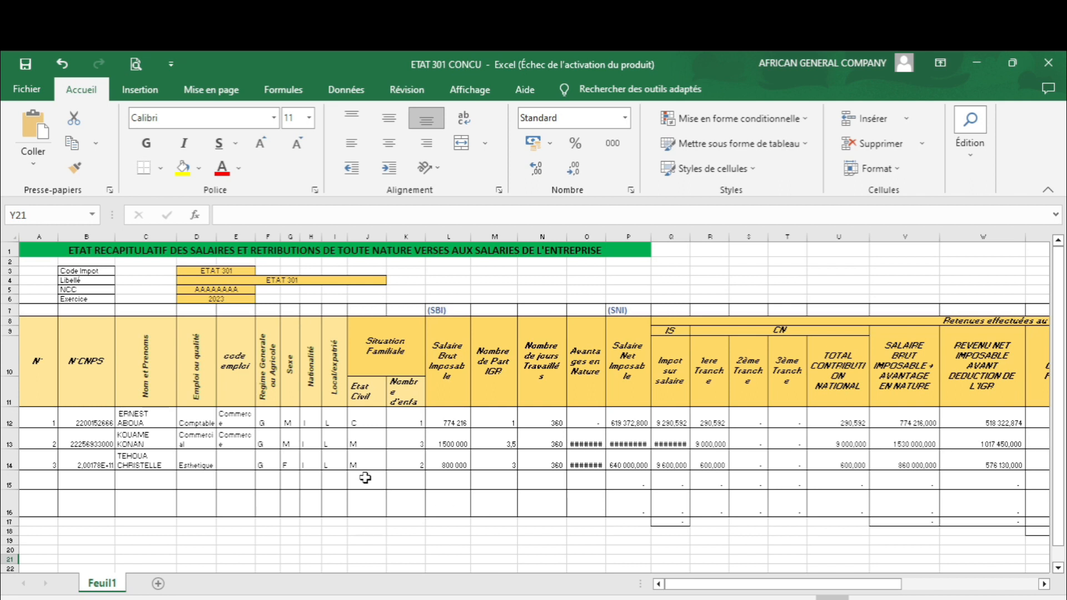
click(714, 550)
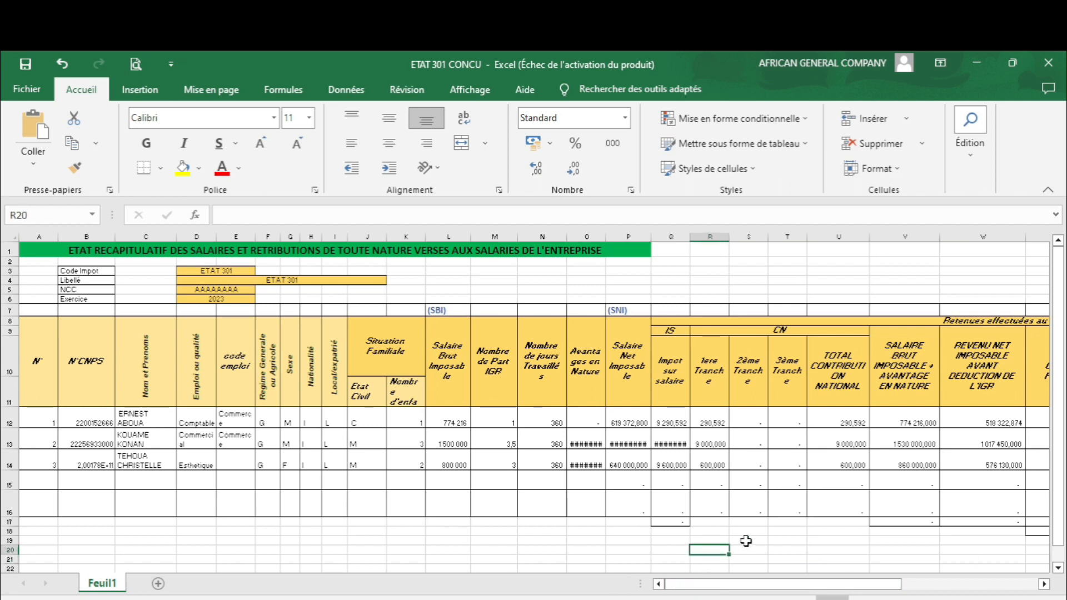
click(948, 587)
click(811, 587)
scroll(774, 506, up, 2)
scroll(708, 489, up, 3)
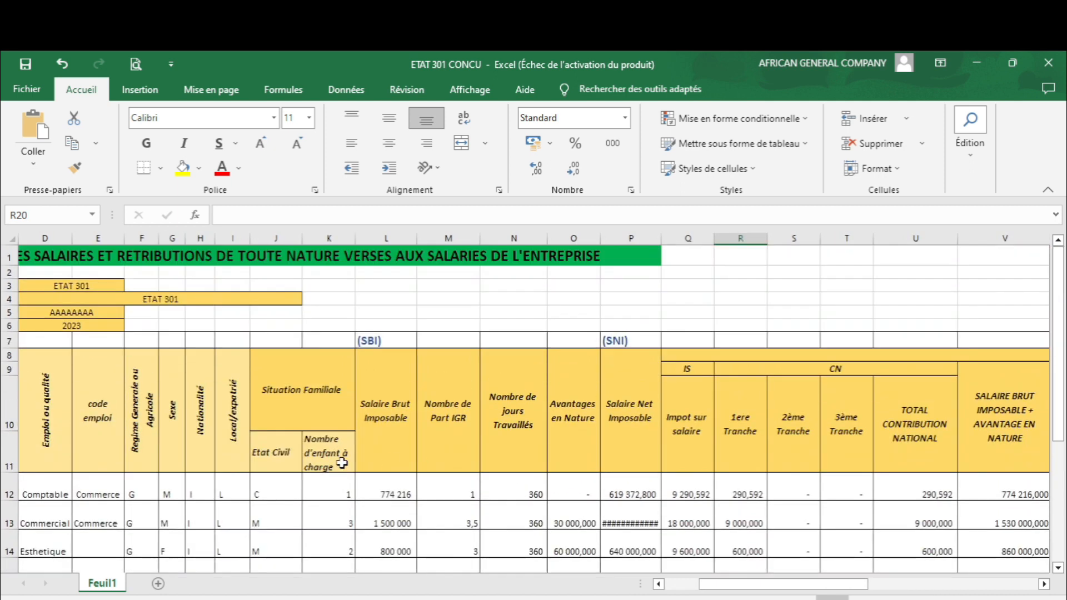